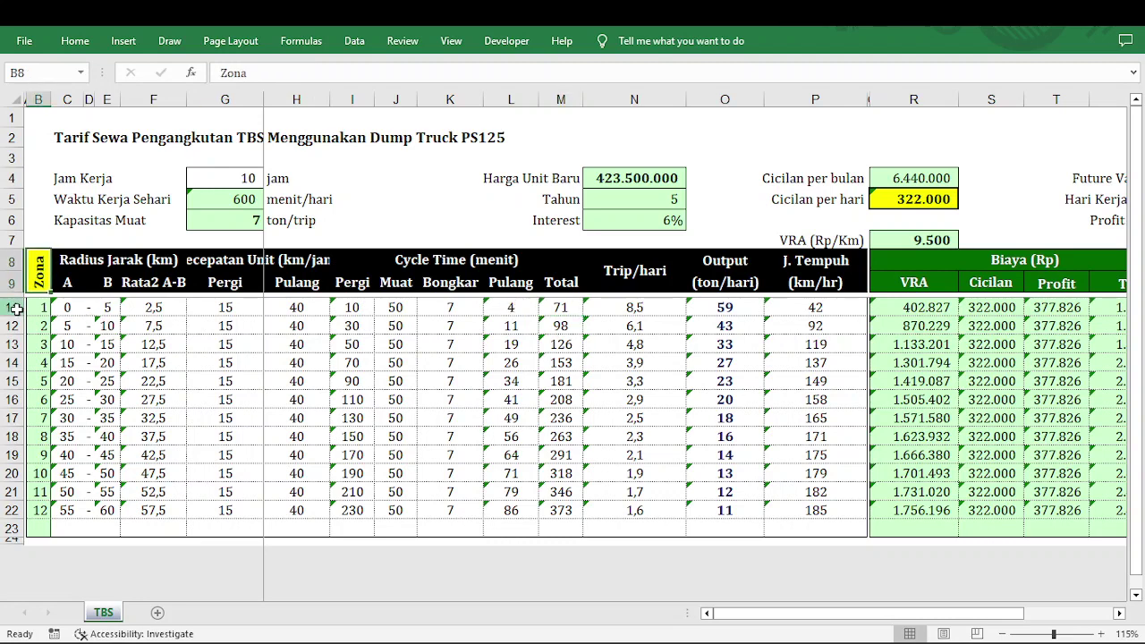
Step: Examine zone 1's output and travel distance formulas, plus the Jam Kerja and Kapasitas Muat inputs
click(11, 307)
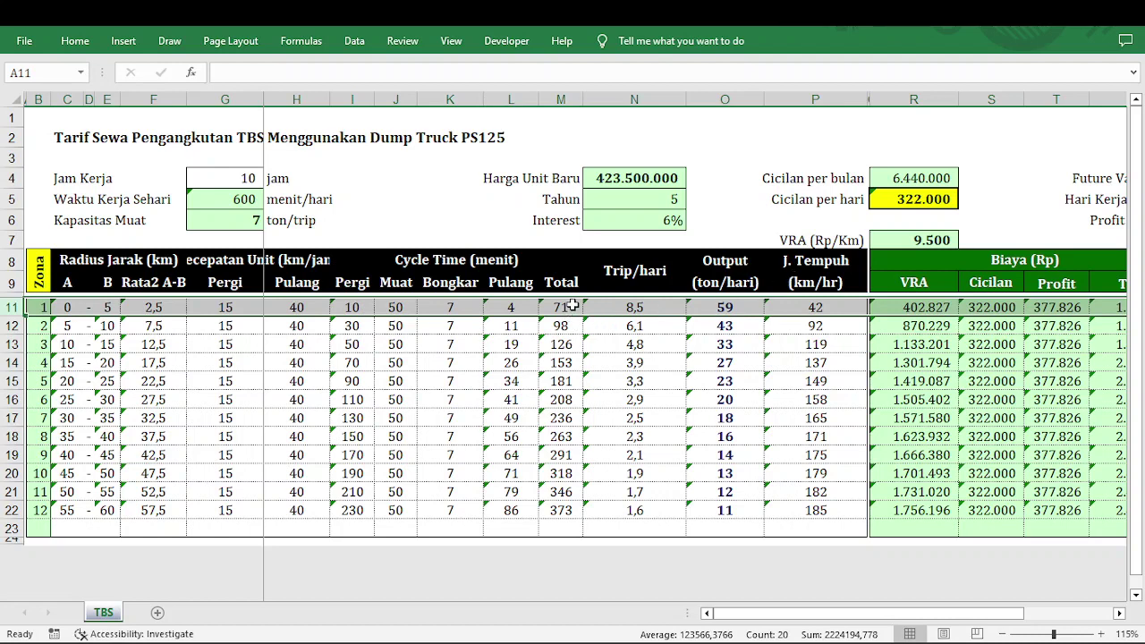
click(744, 310)
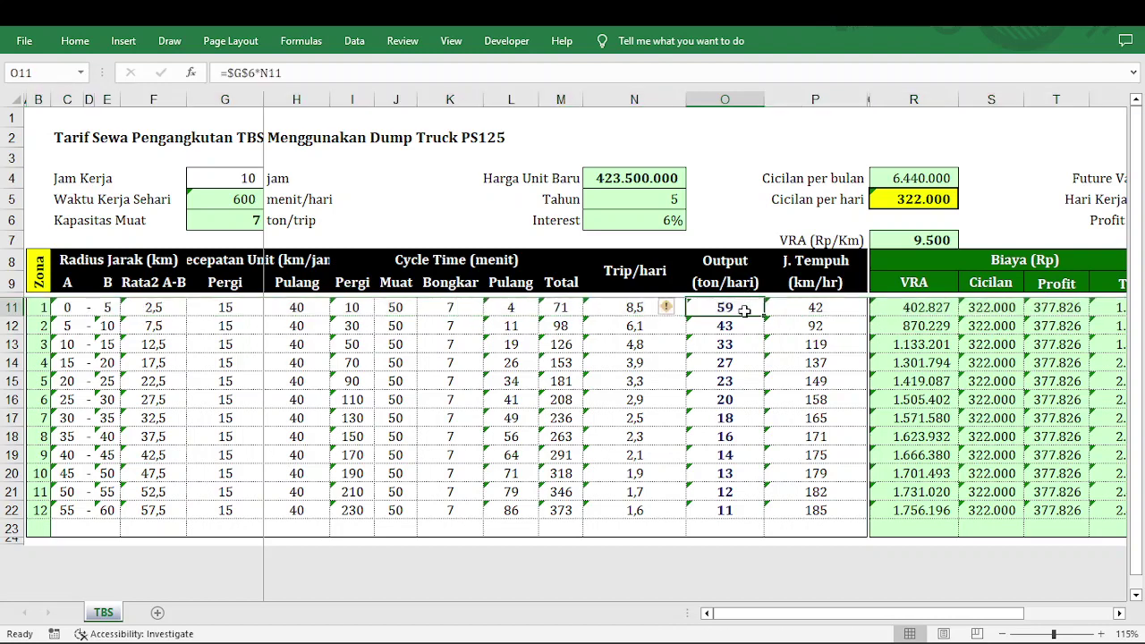
click(836, 308)
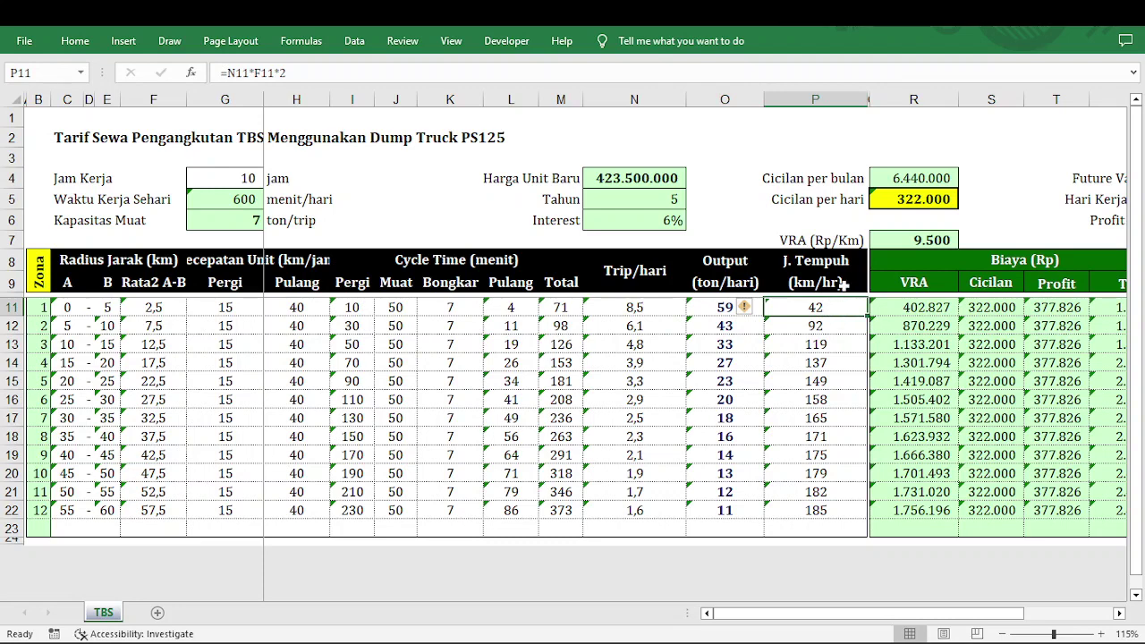
click(249, 179)
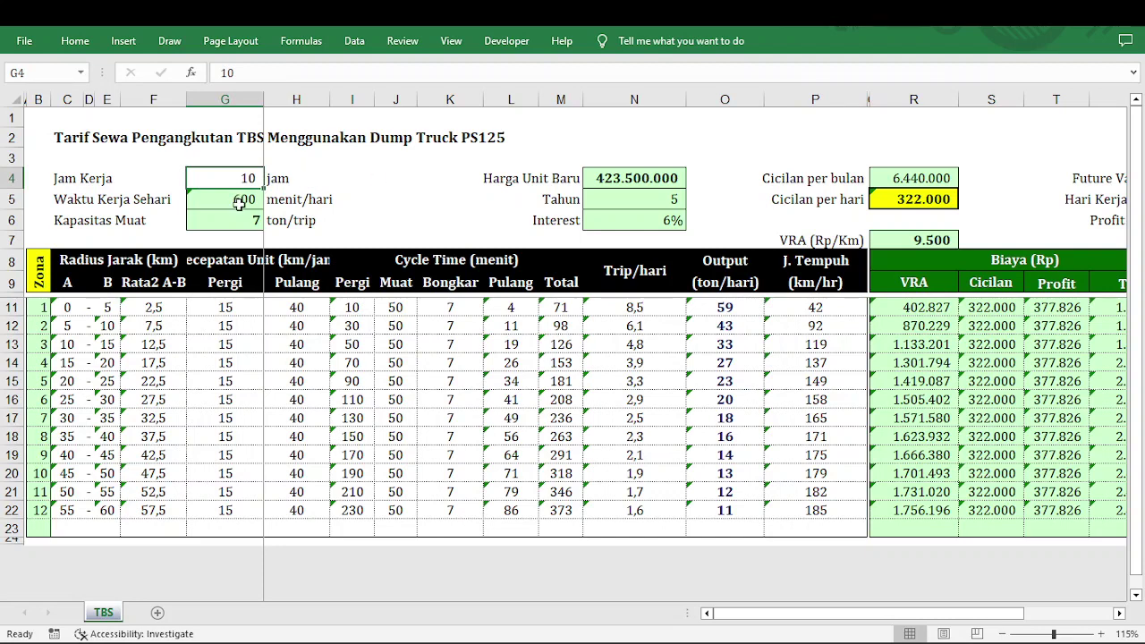
click(410, 199)
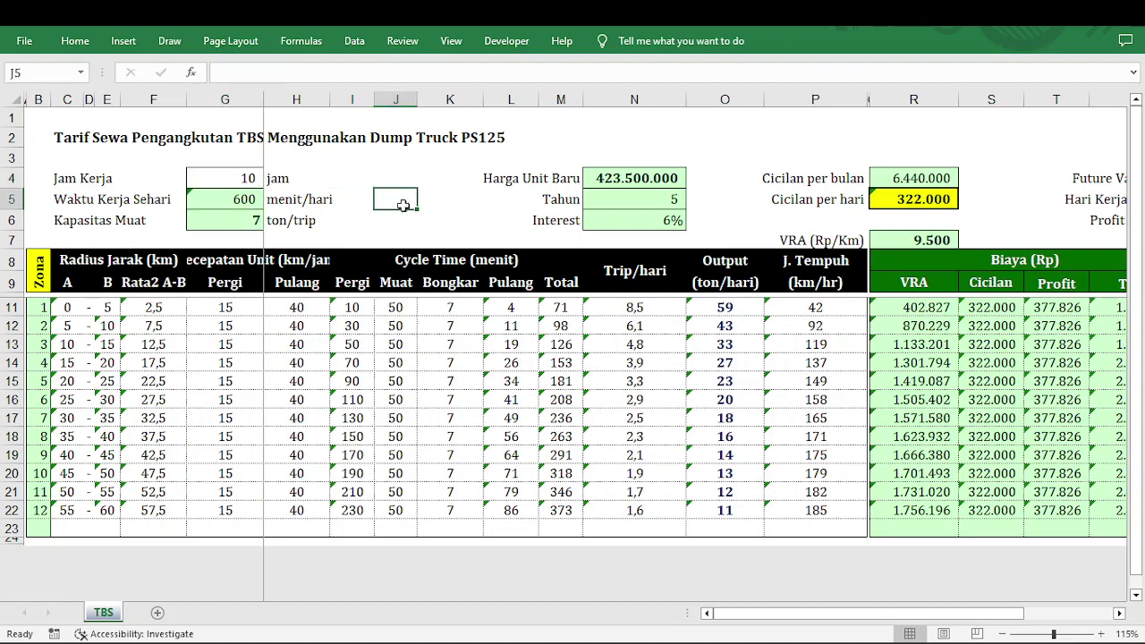
click(240, 222)
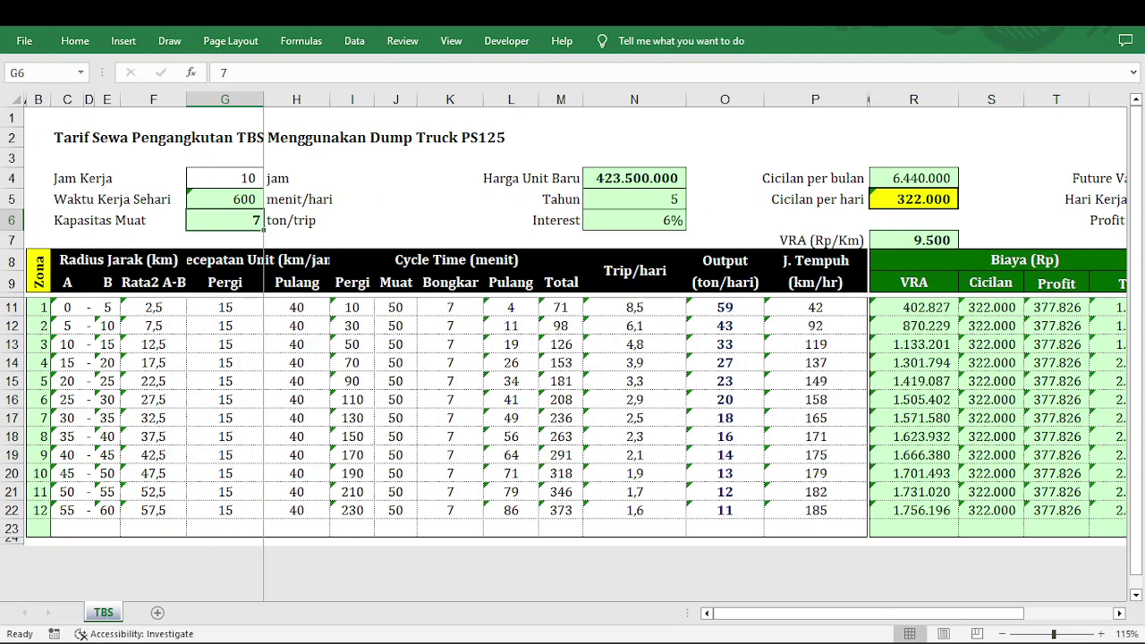
Step: Examine the new unit price, the monthly instalment and the formula behind Cicilan per hari
click(1120, 614)
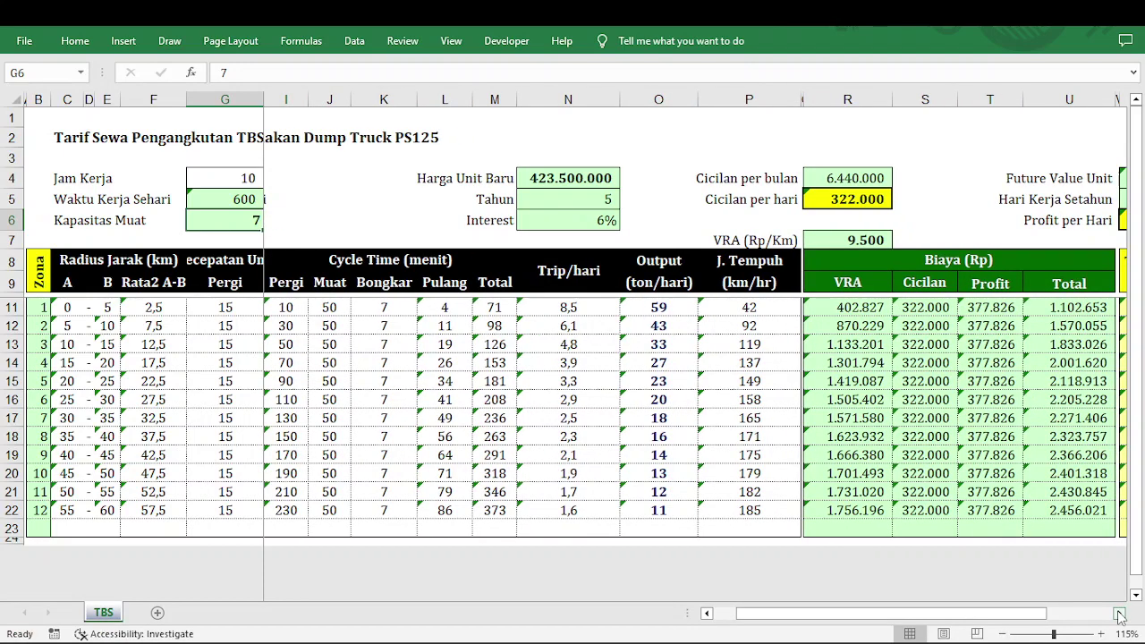
click(1120, 615)
click(1119, 614)
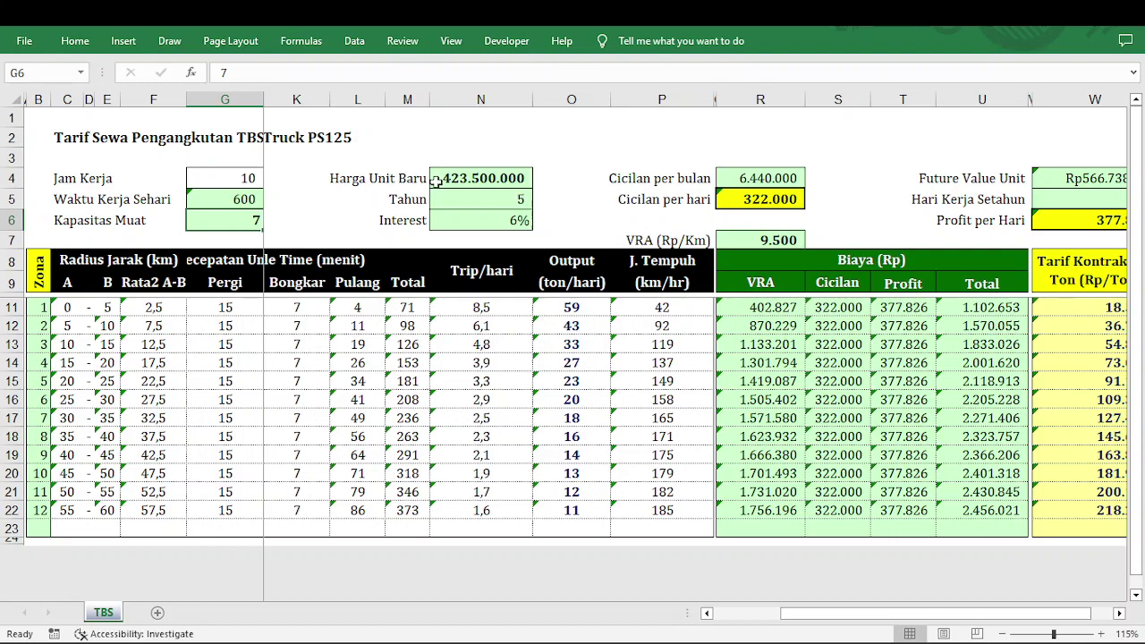
click(486, 179)
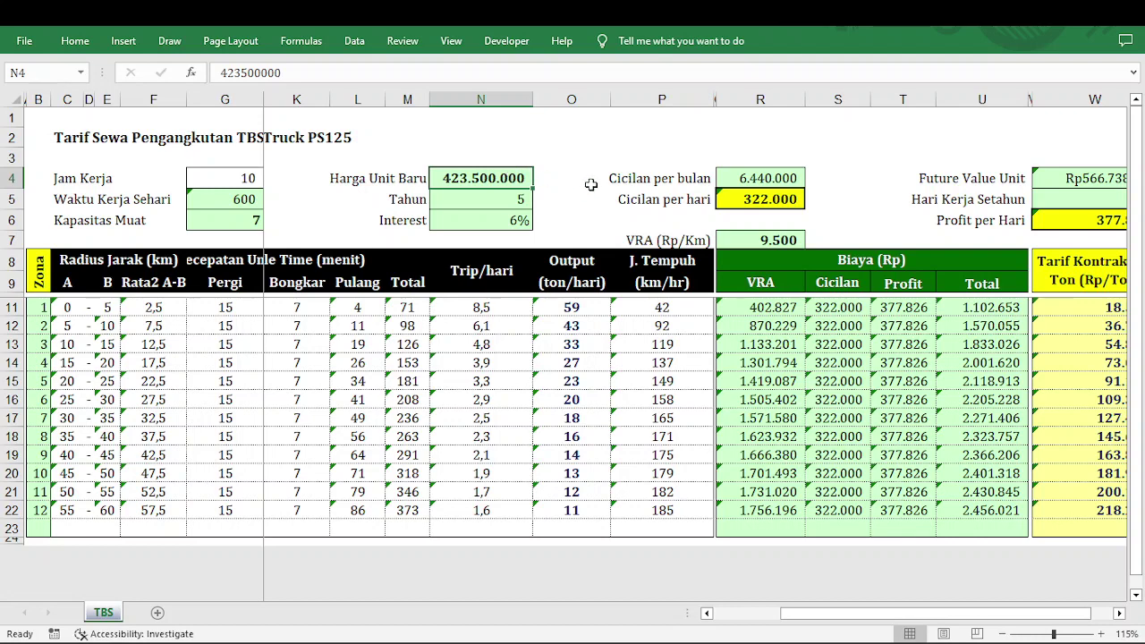
click(759, 179)
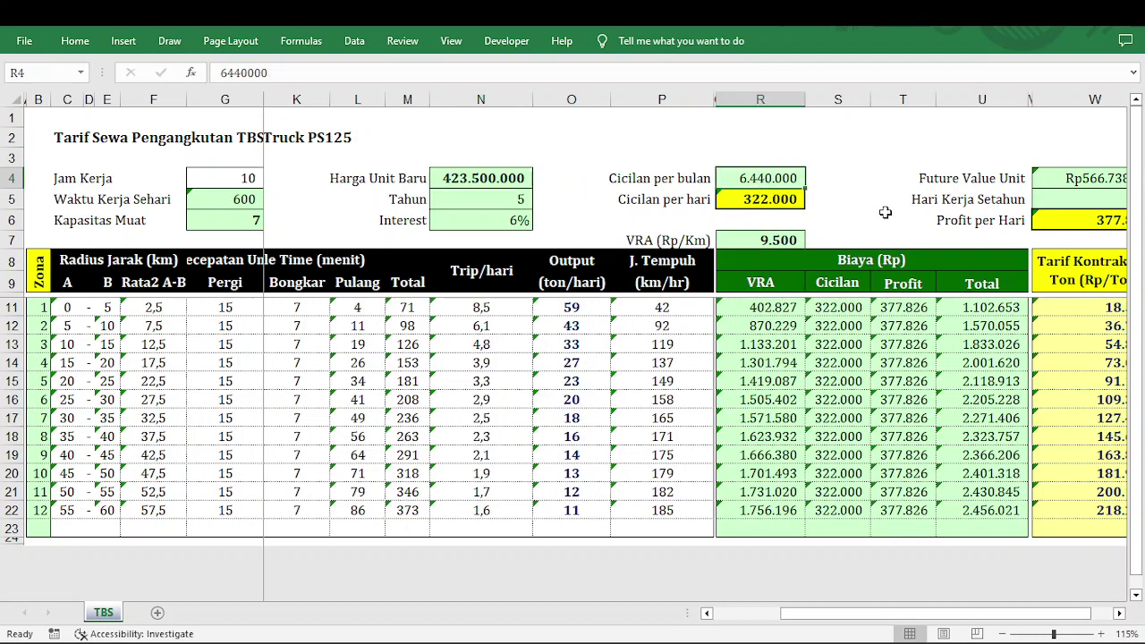
click(501, 178)
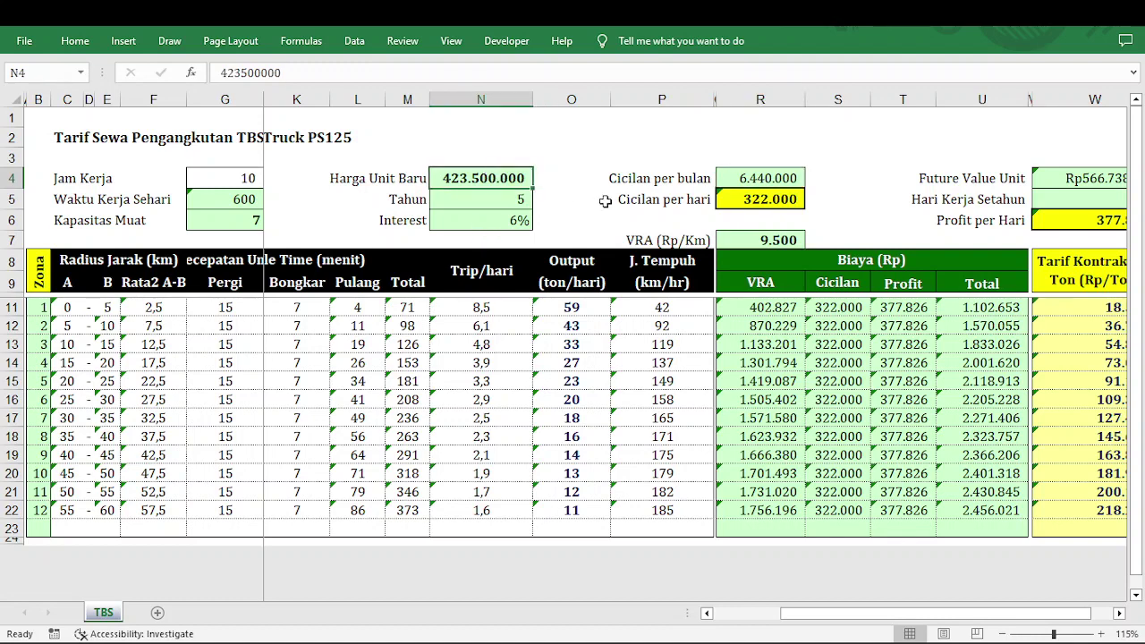
click(799, 178)
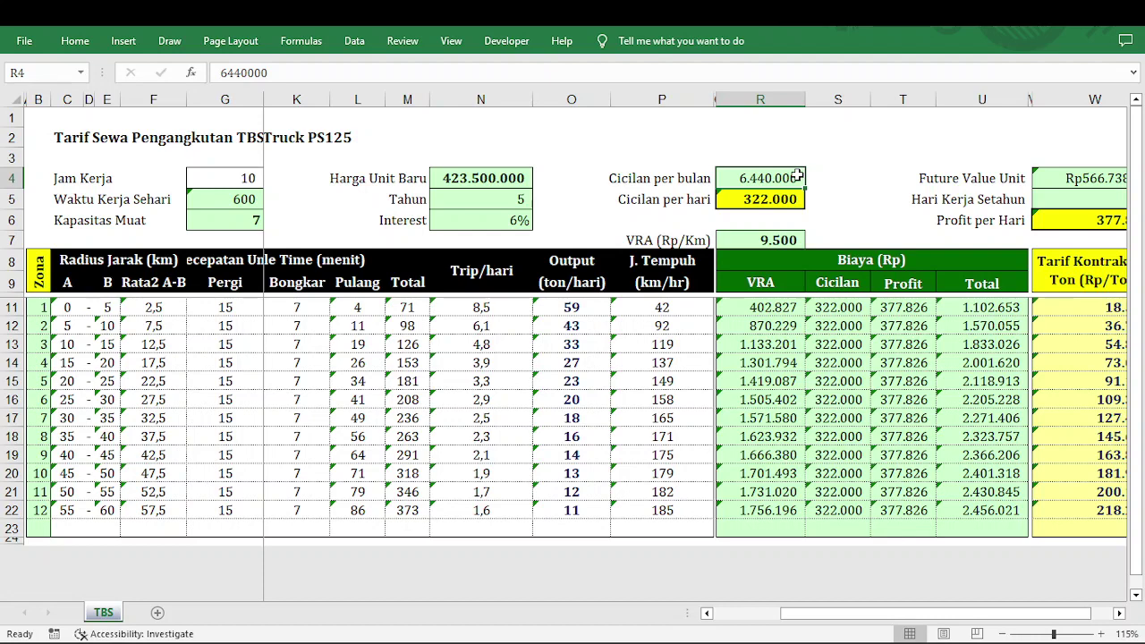
click(782, 198)
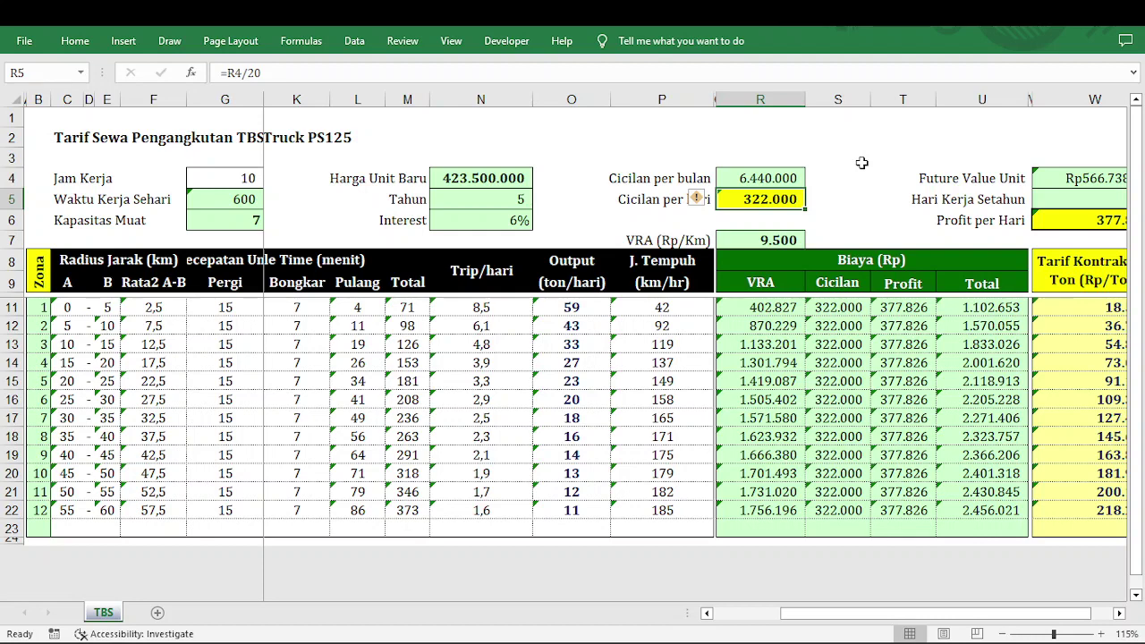
click(834, 205)
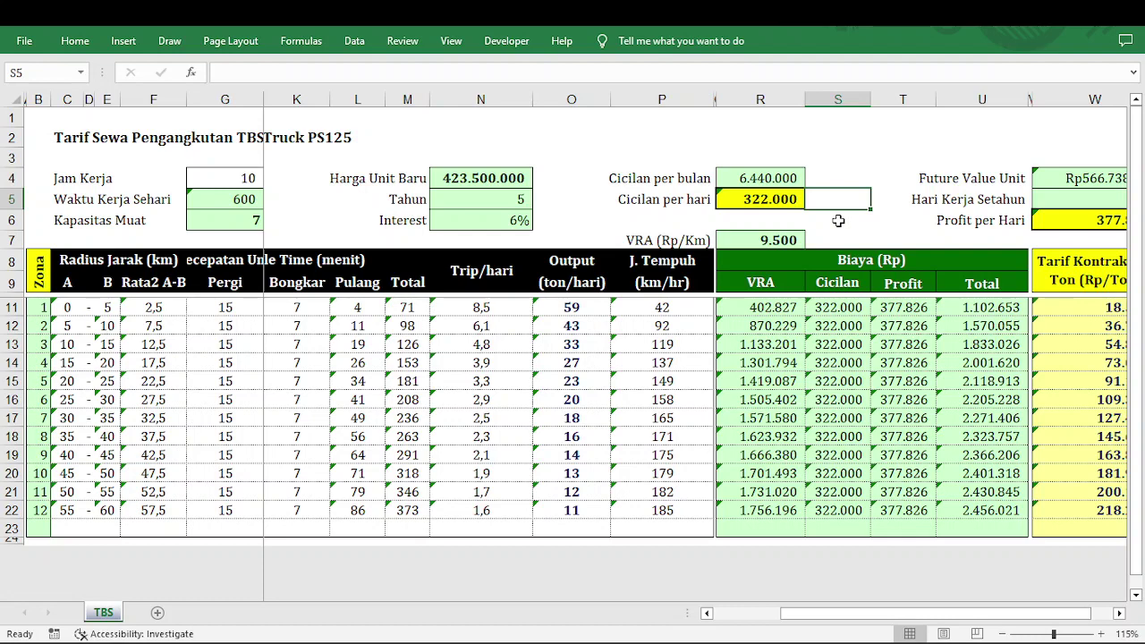
Step: Trace zone 1's Profit reference and how price, years and interest feed the Future Value Unit formula
click(1122, 616)
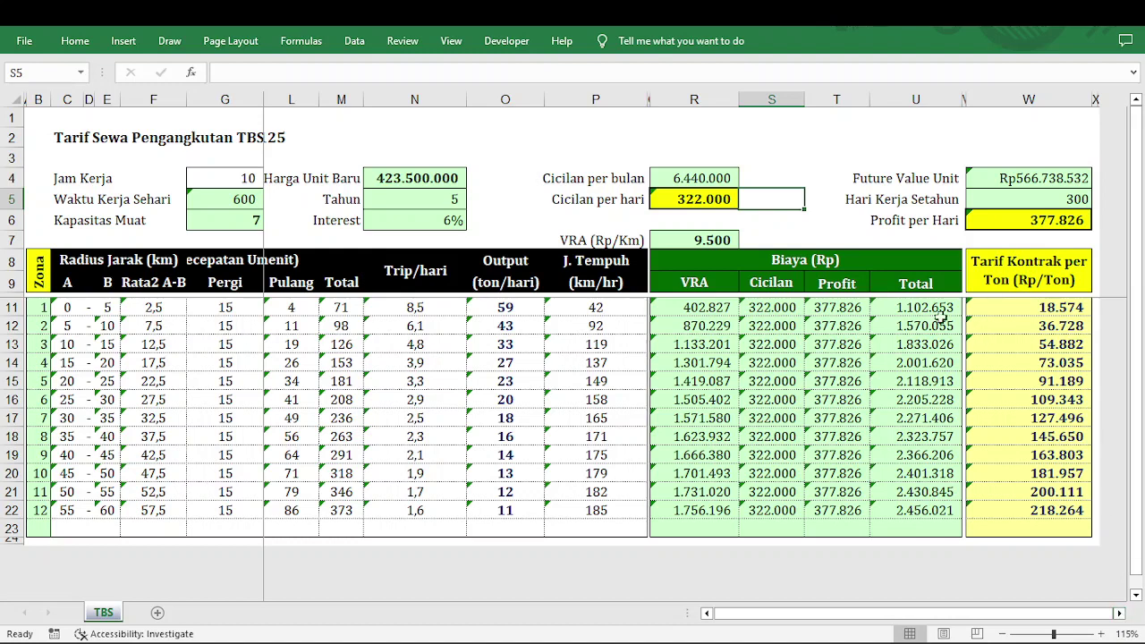
click(832, 306)
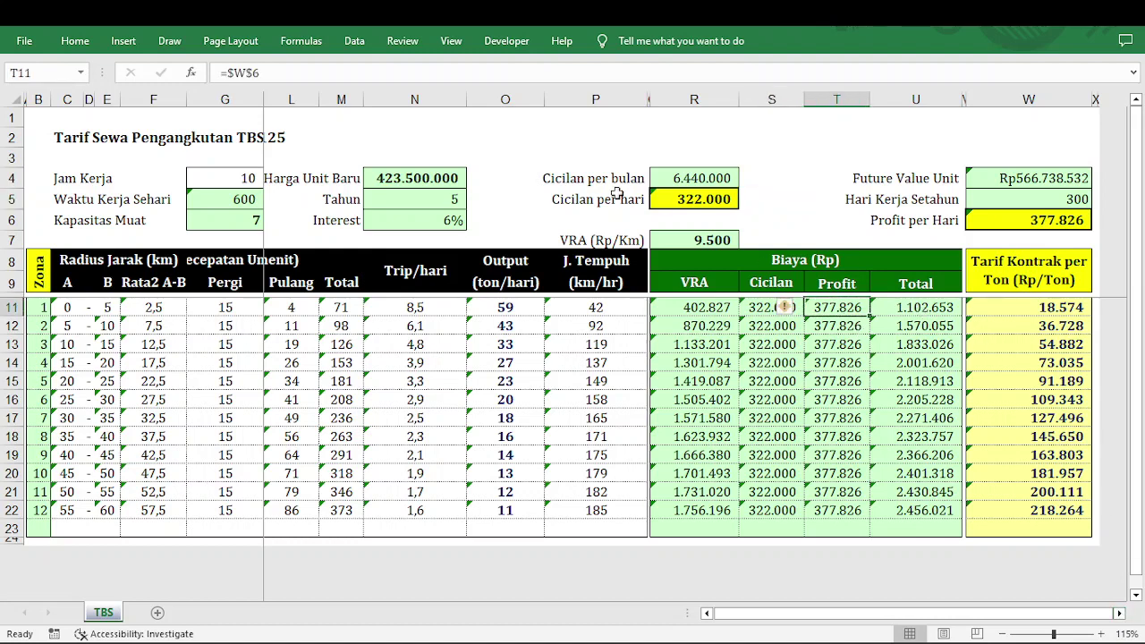
click(426, 203)
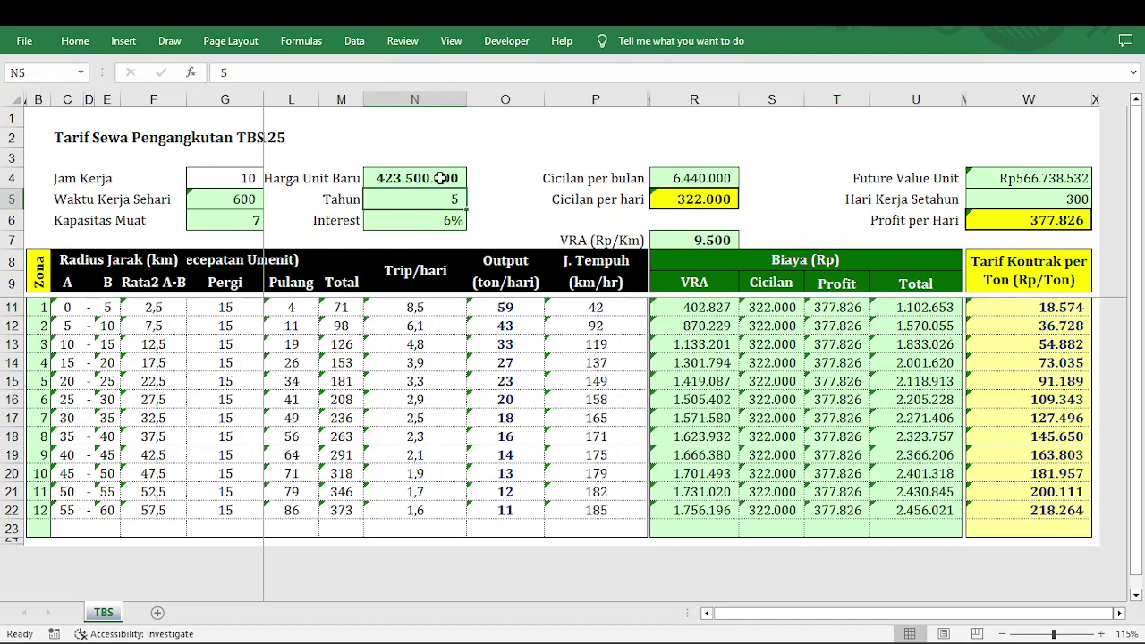
click(440, 179)
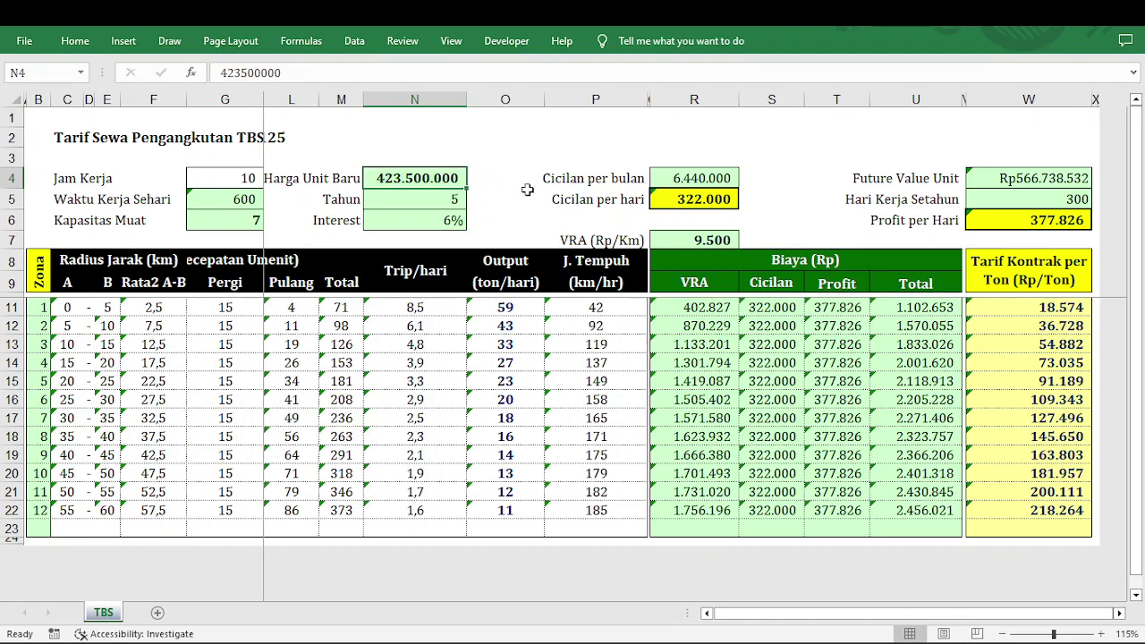
click(987, 176)
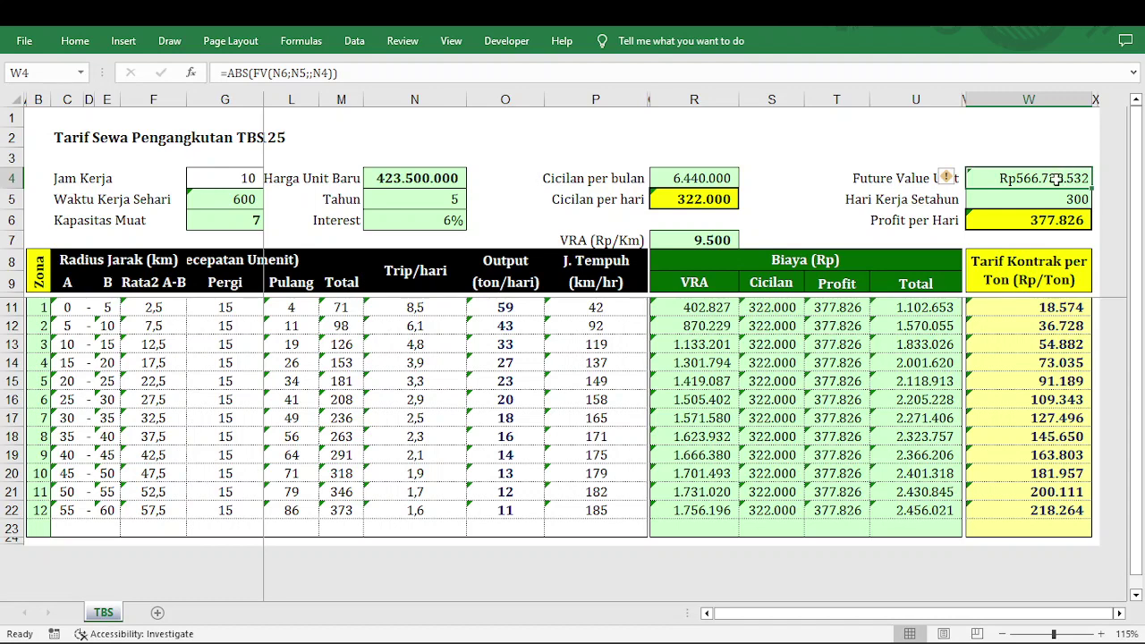
click(420, 200)
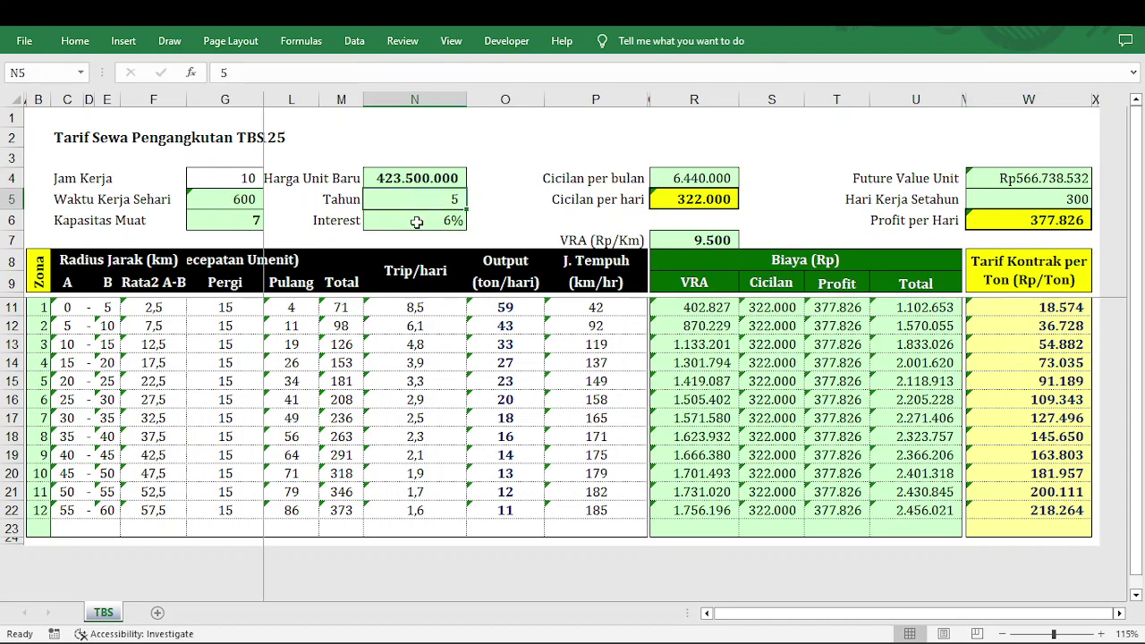
click(417, 222)
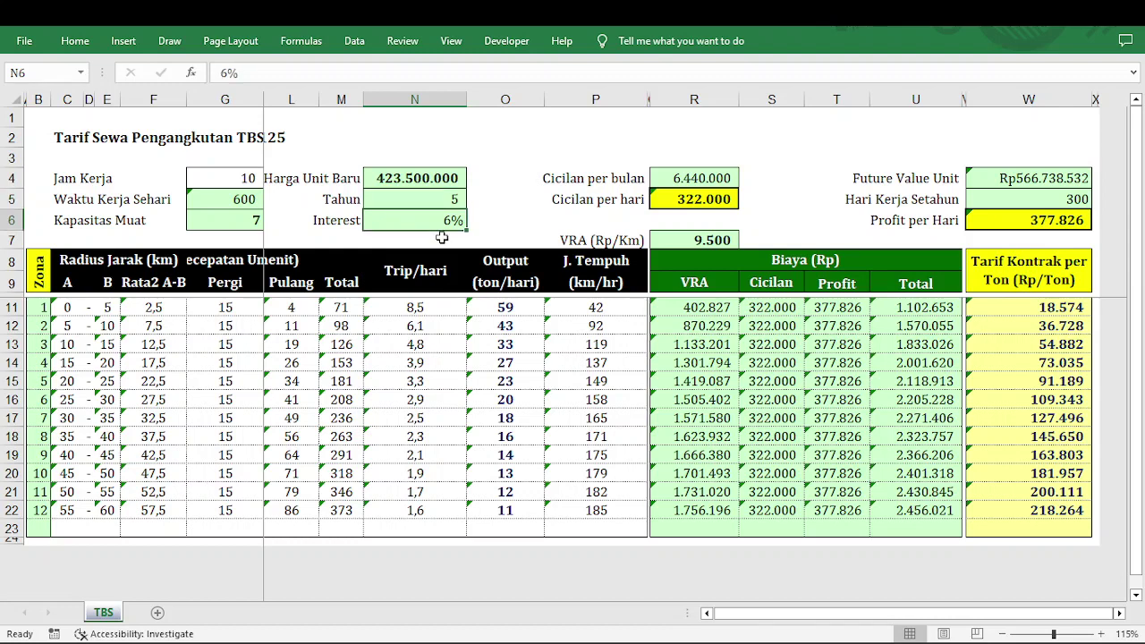
click(454, 183)
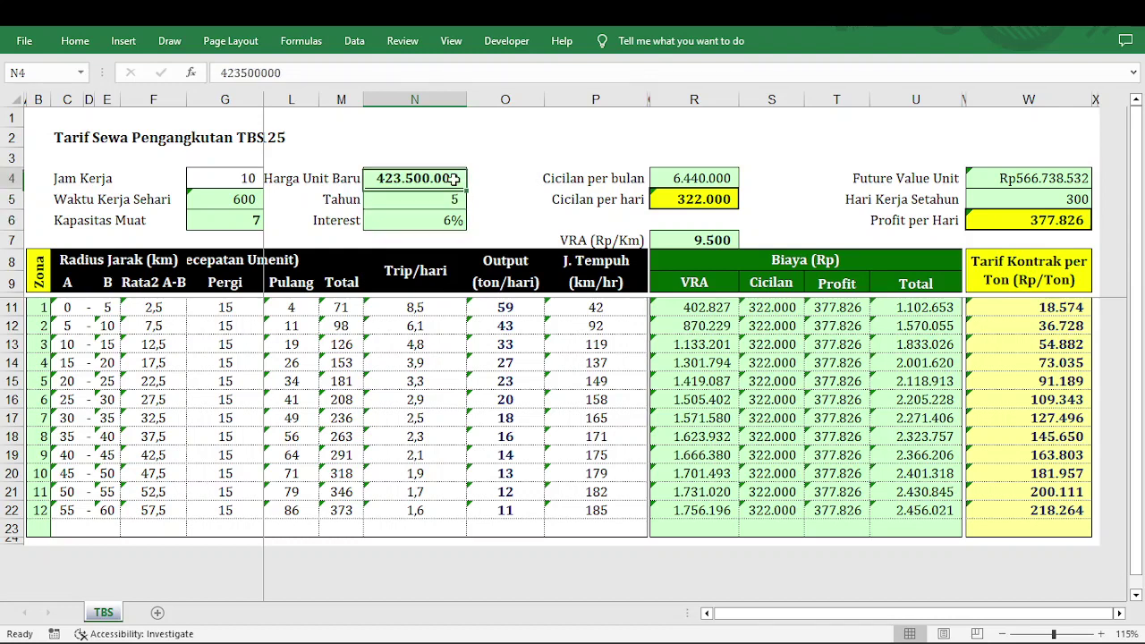
click(1047, 178)
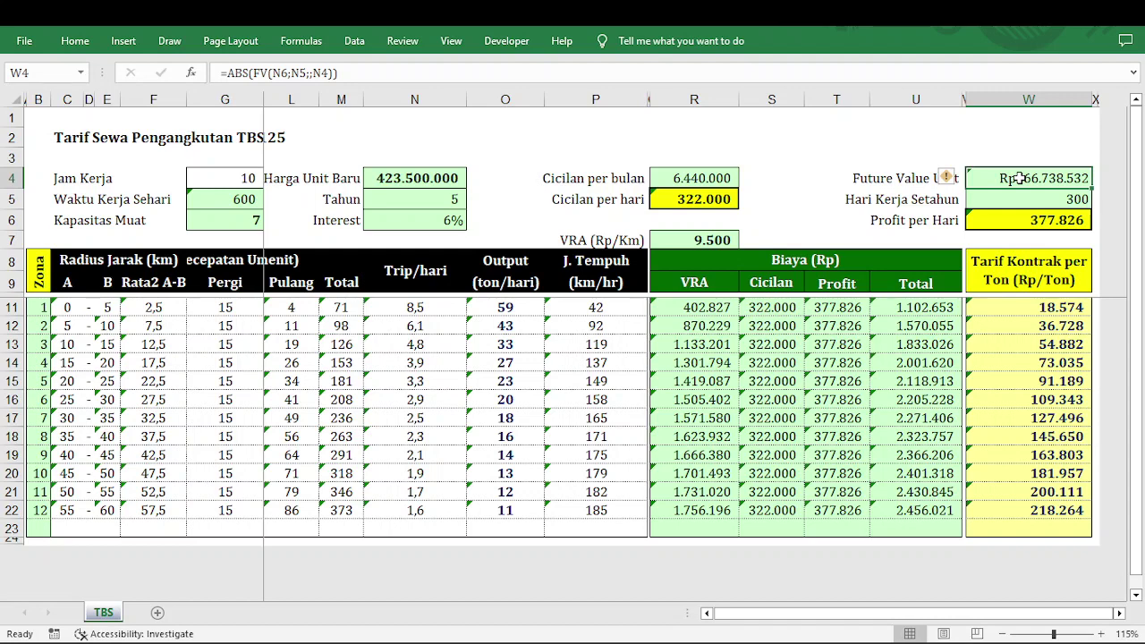
Step: Examine how future value, years and Hari Kerja Setahun give Profit per Hari, and review the Profit column for zones 1 to 12
click(1040, 202)
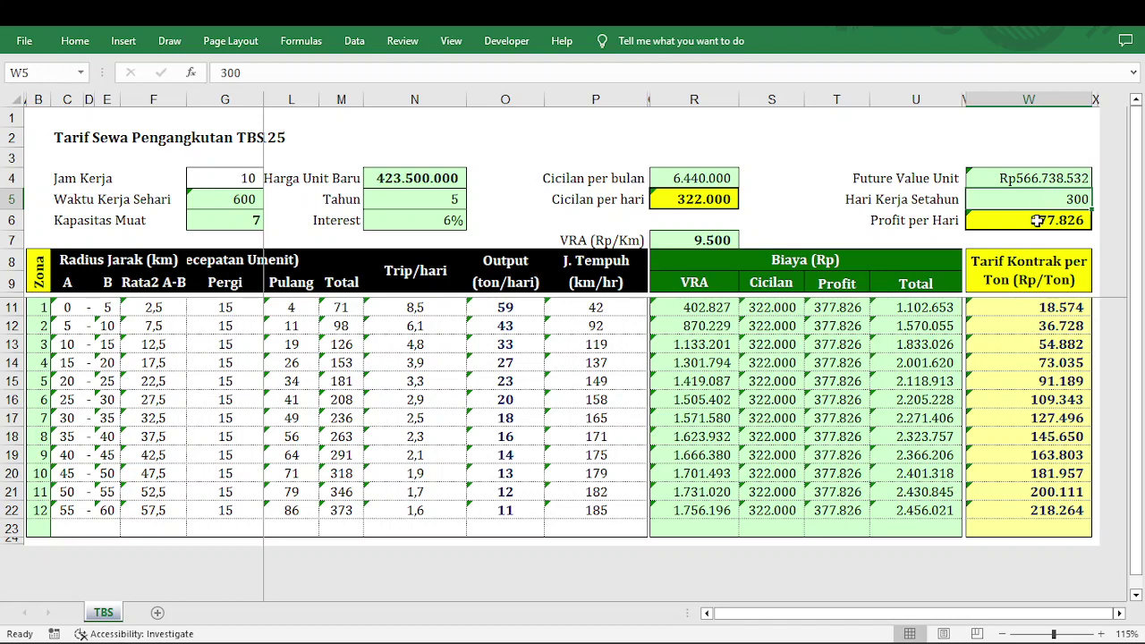
click(1038, 221)
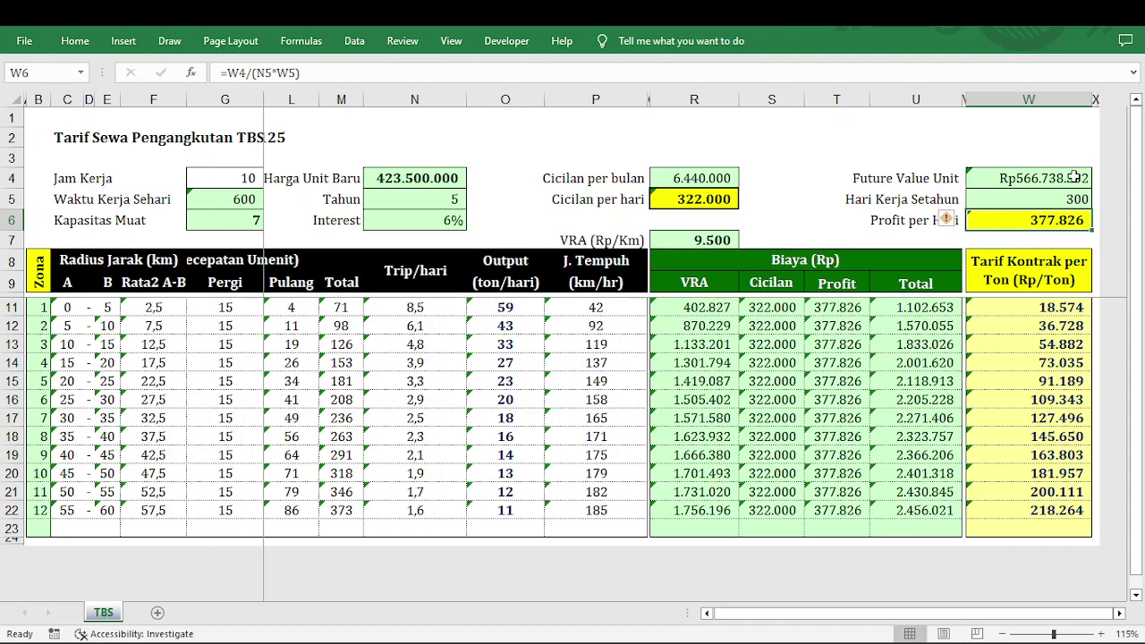
click(450, 198)
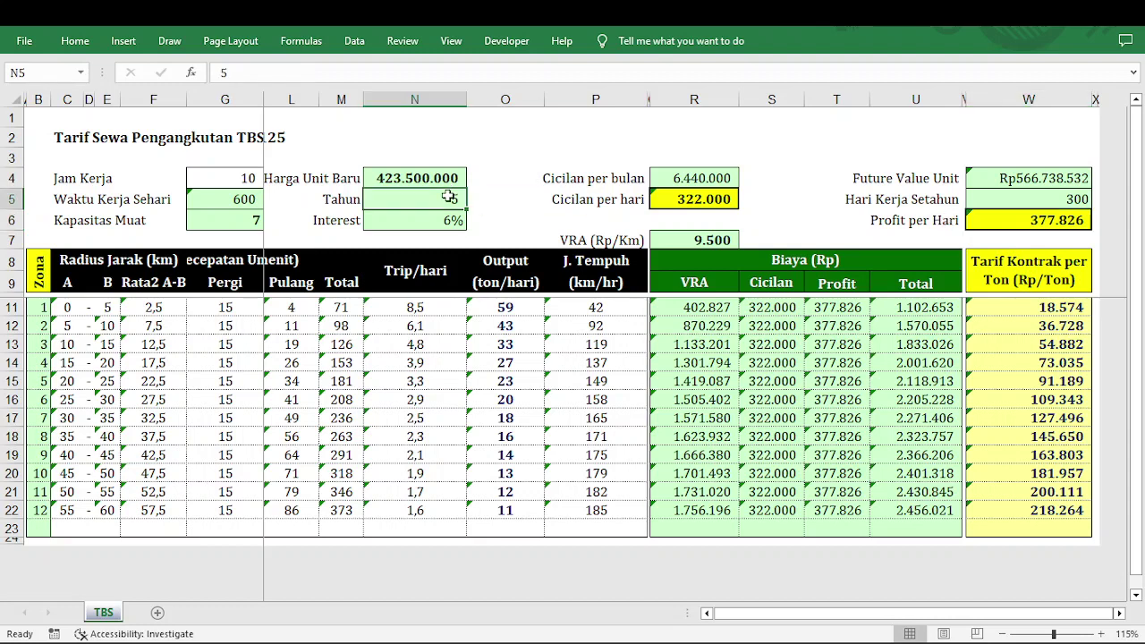
click(1023, 196)
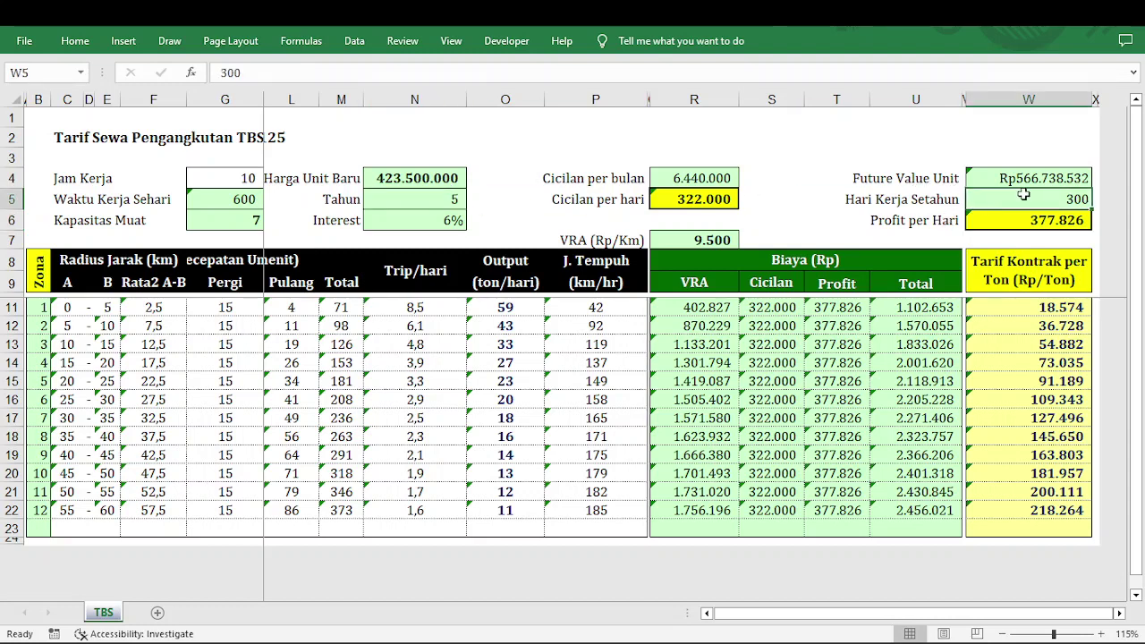
click(1029, 223)
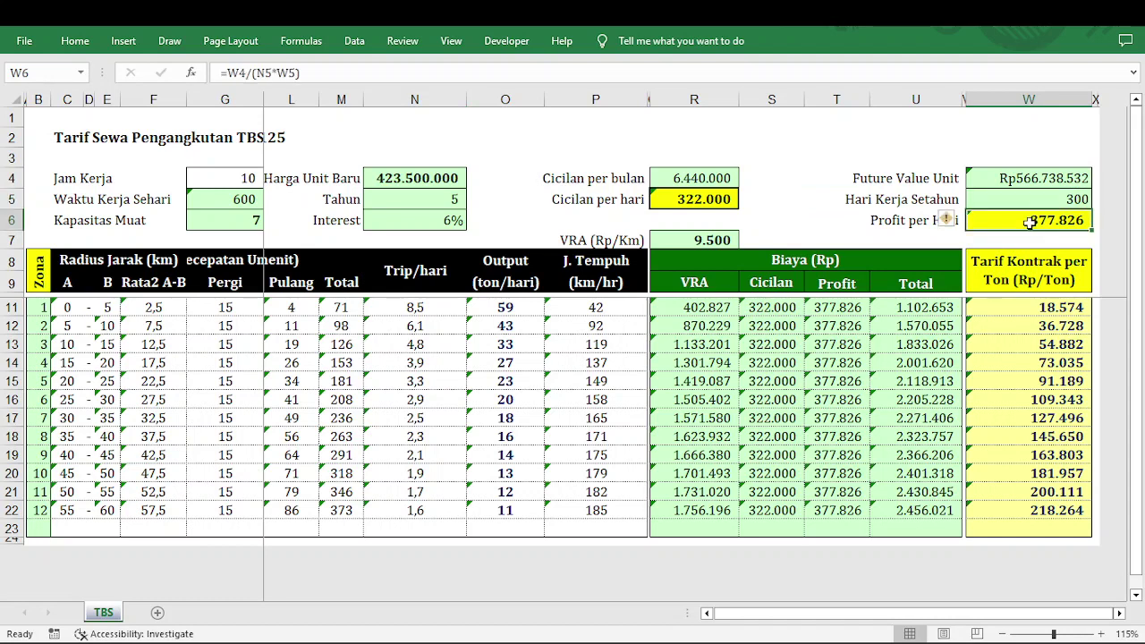
drag(821, 307, 822, 512)
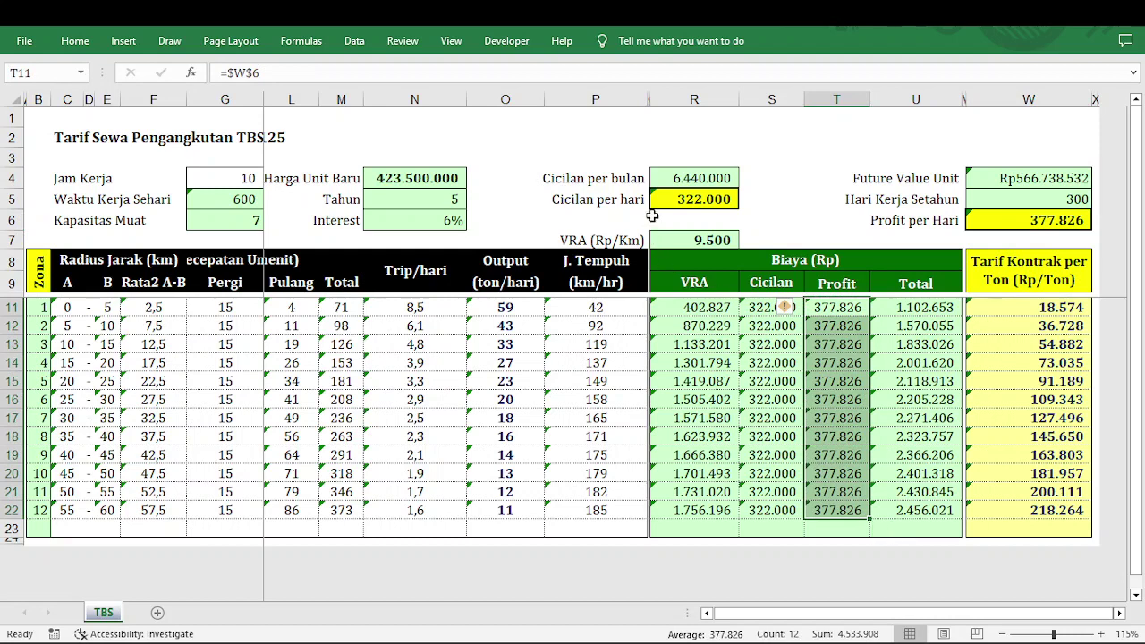
Step: Trace Cicilan per hari into the Cicilan column, and the VRA rate and travel distance into zone 1's VRA cost formula
click(701, 199)
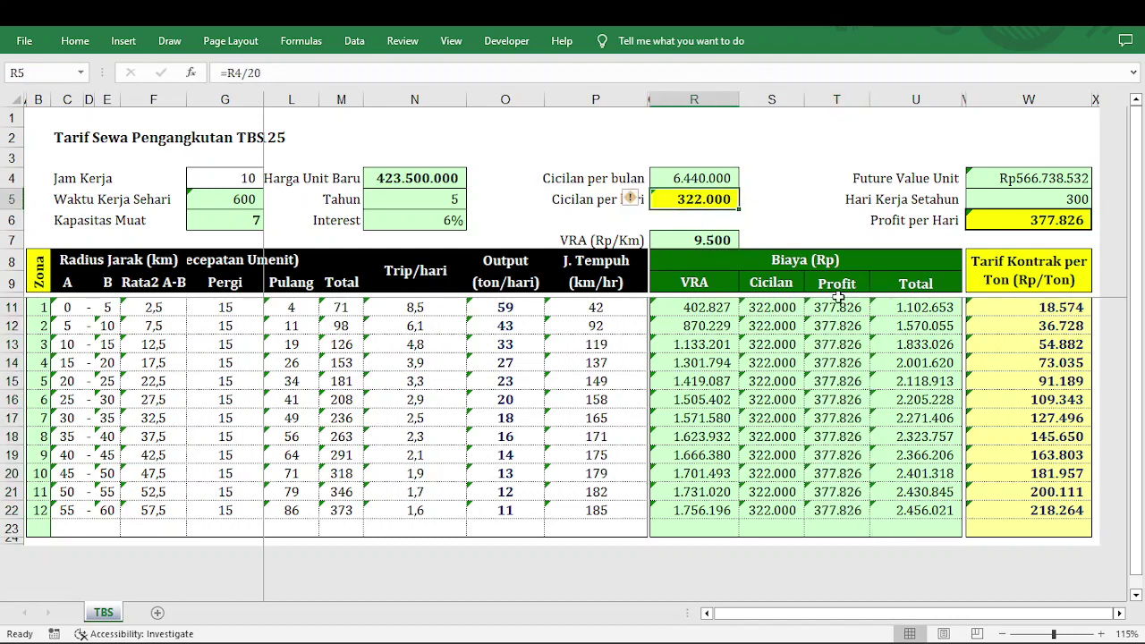
drag(771, 307, 774, 502)
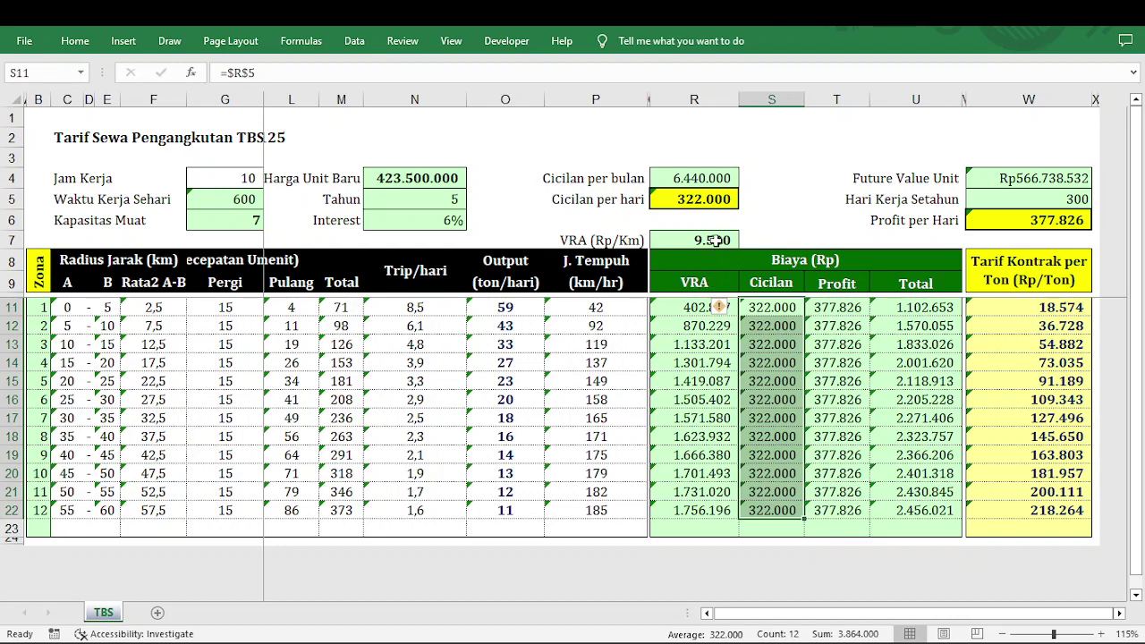
click(716, 239)
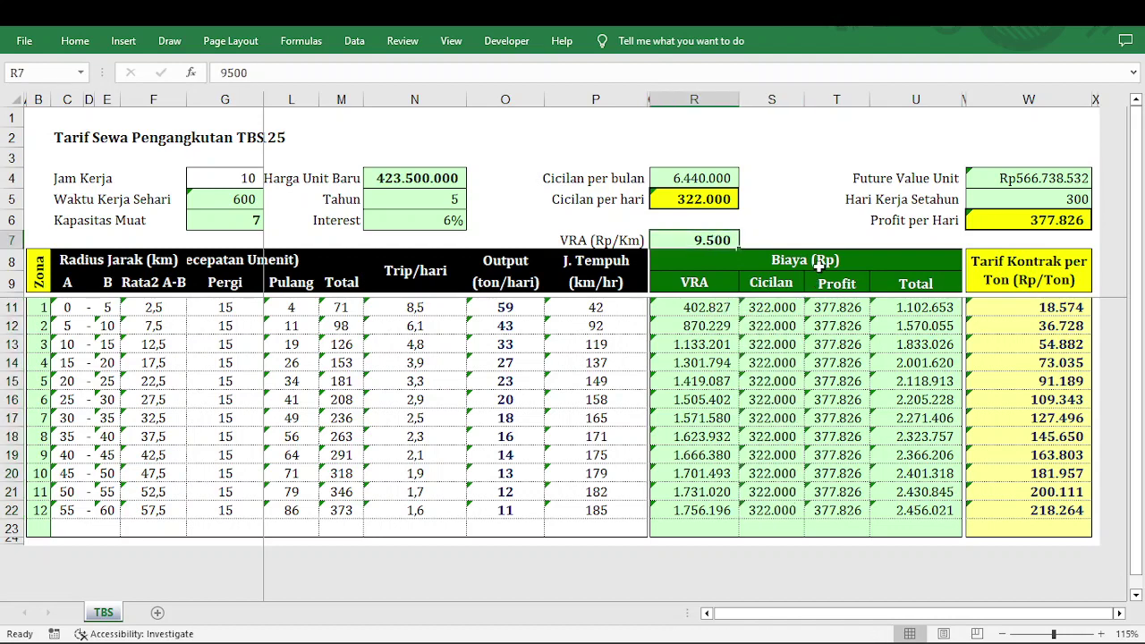
click(632, 310)
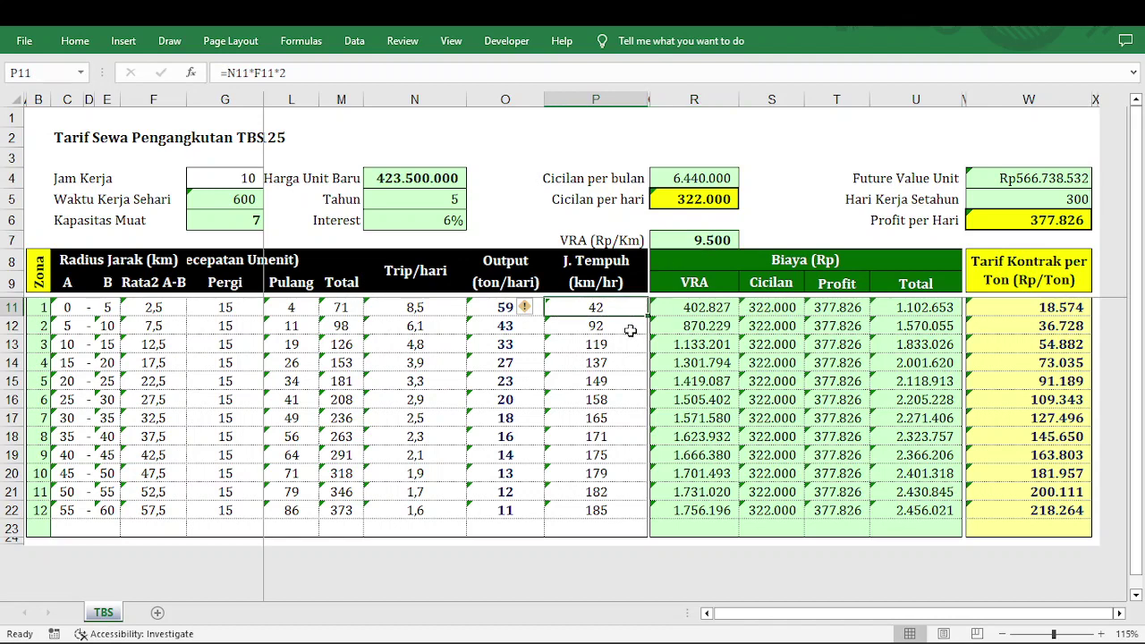
click(714, 311)
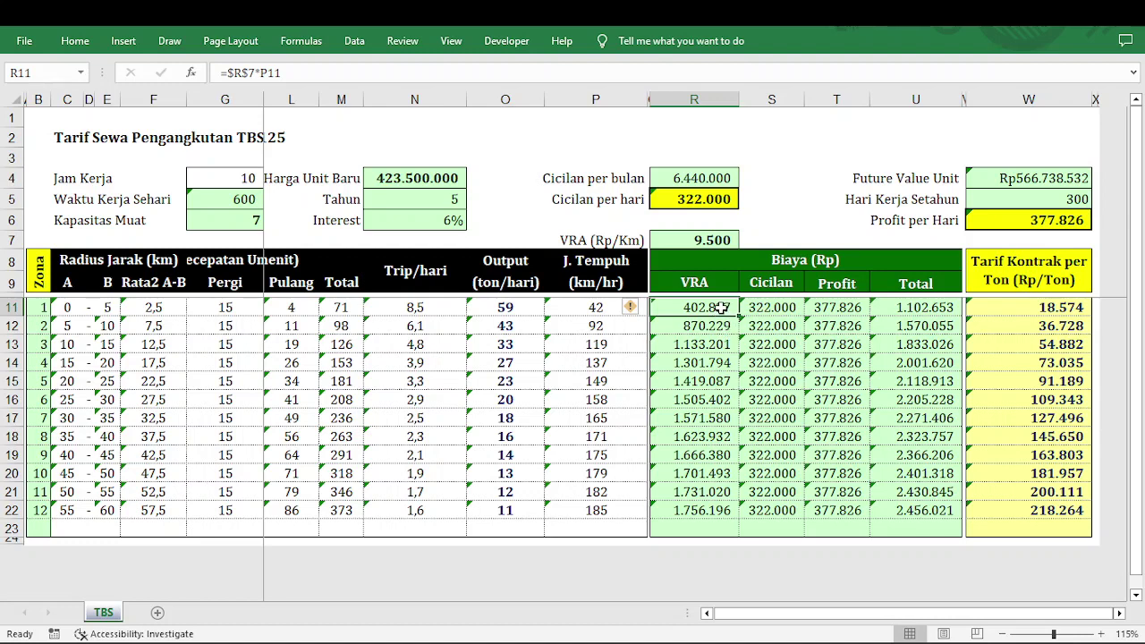
double_click(721, 307)
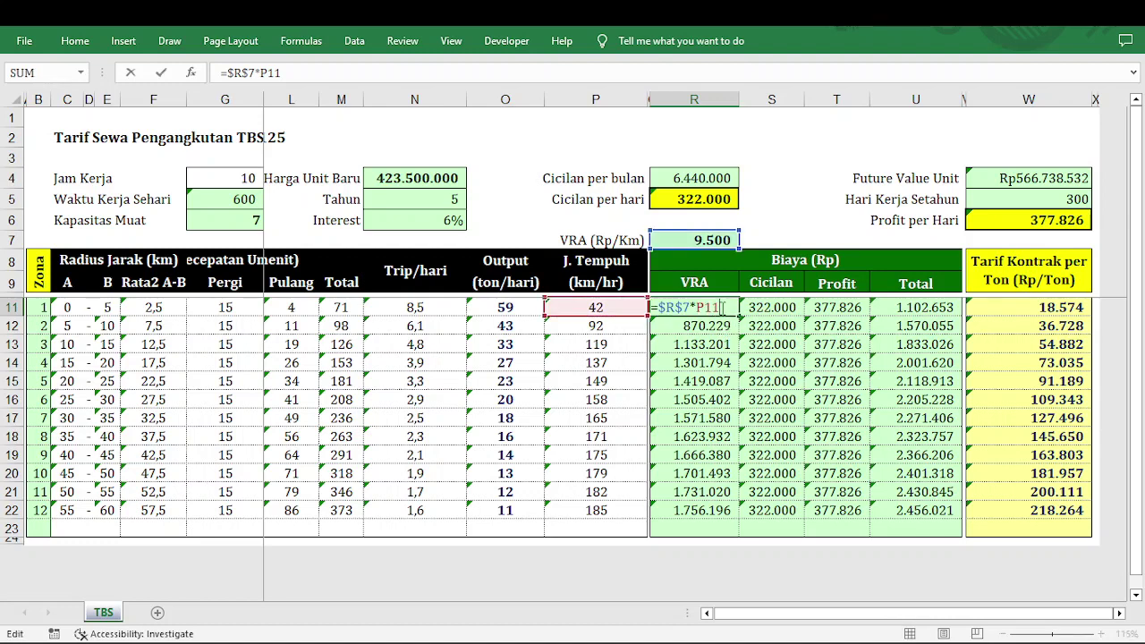
Step: Examine how zone 1's VRA, Cicilan and Profit costs add up in its Total formula
key(Escape)
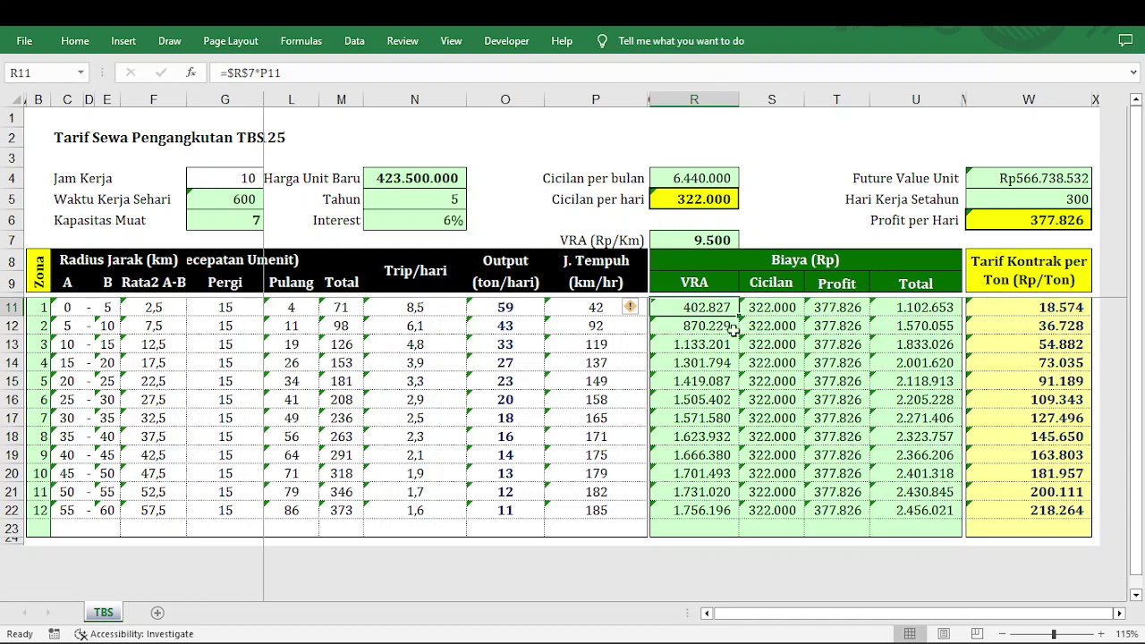
drag(696, 305, 810, 310)
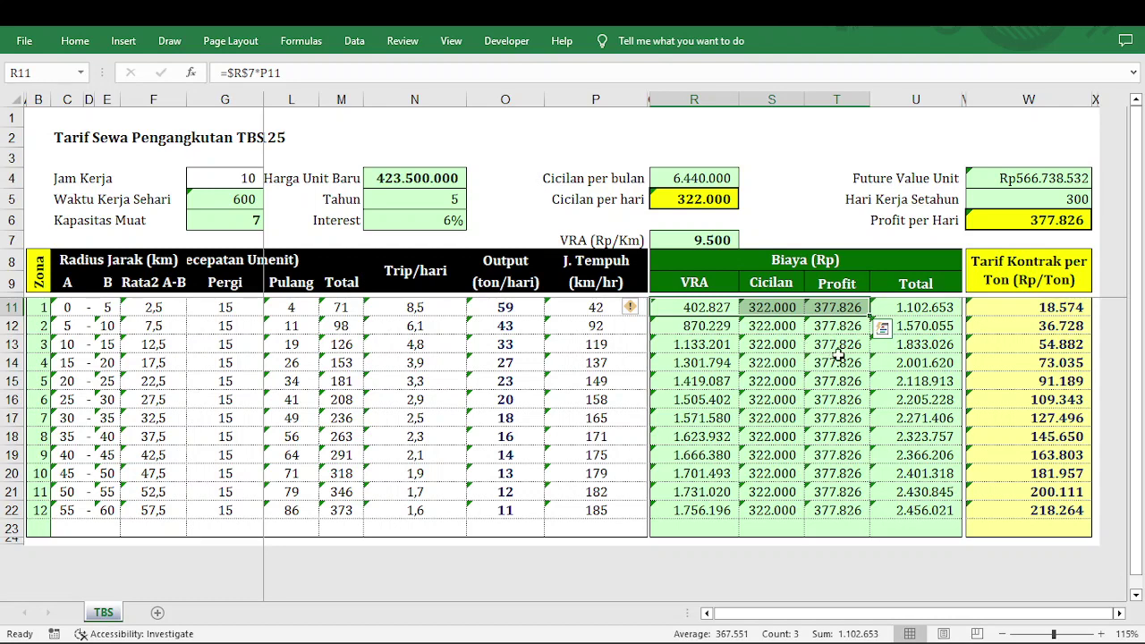
click(923, 309)
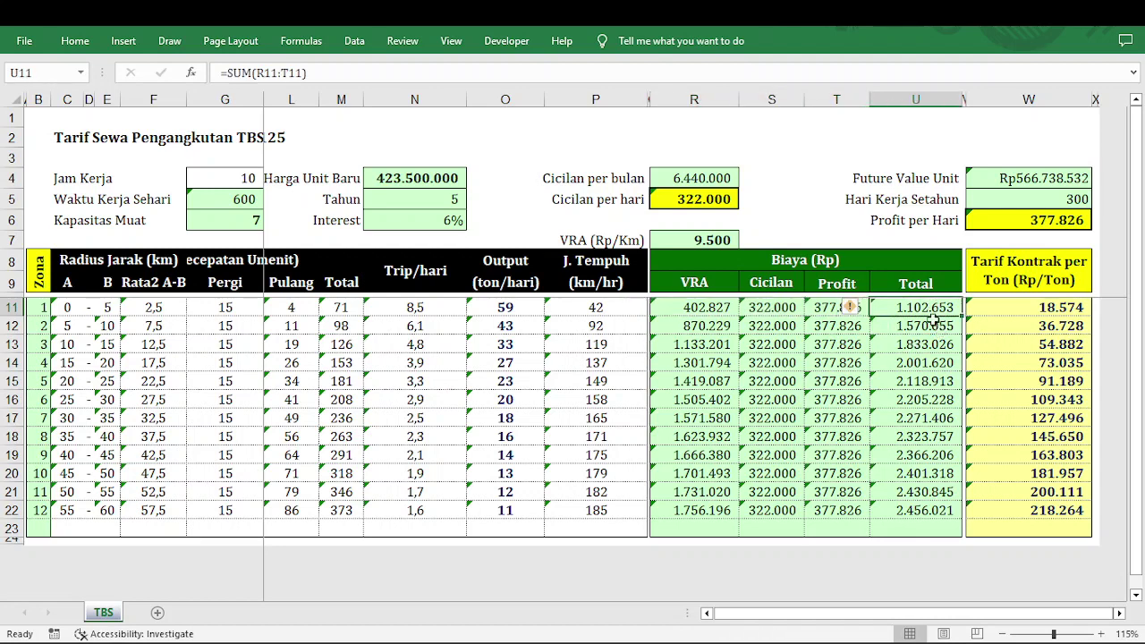
click(11, 307)
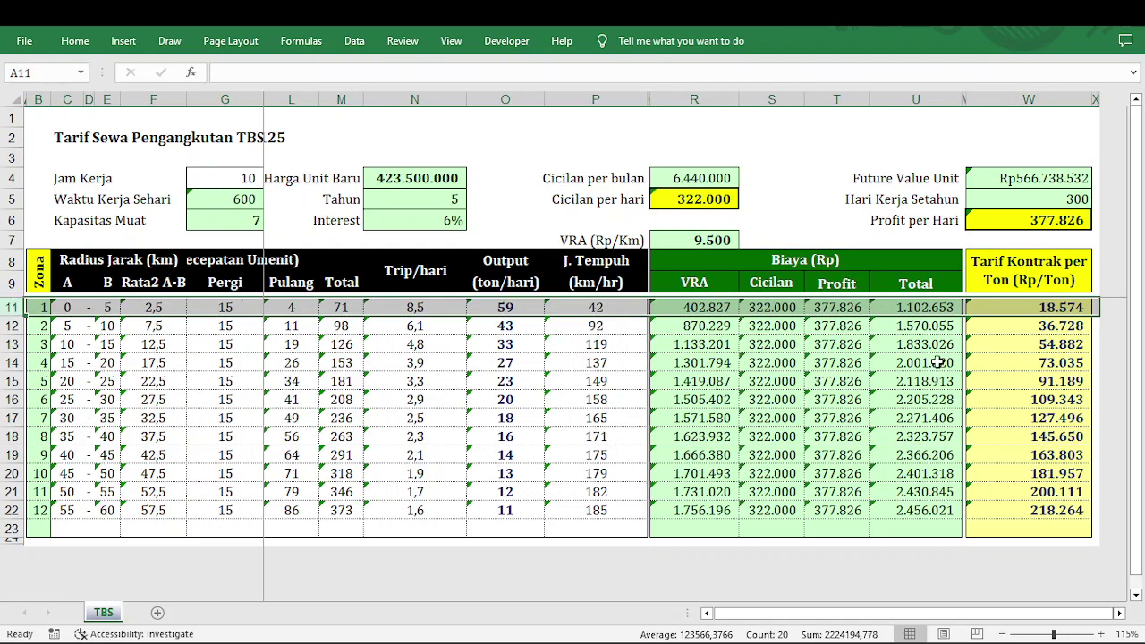
click(938, 307)
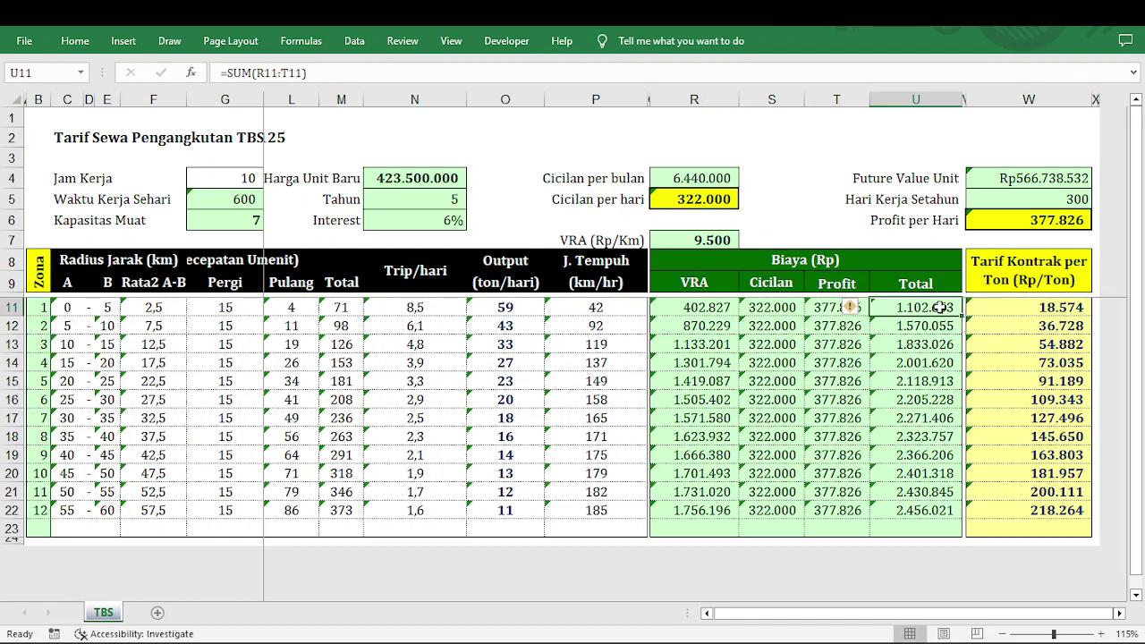
Step: Trace zone 1's Tarif Kontrak per Ton formula back to its total cost and daily output
click(994, 307)
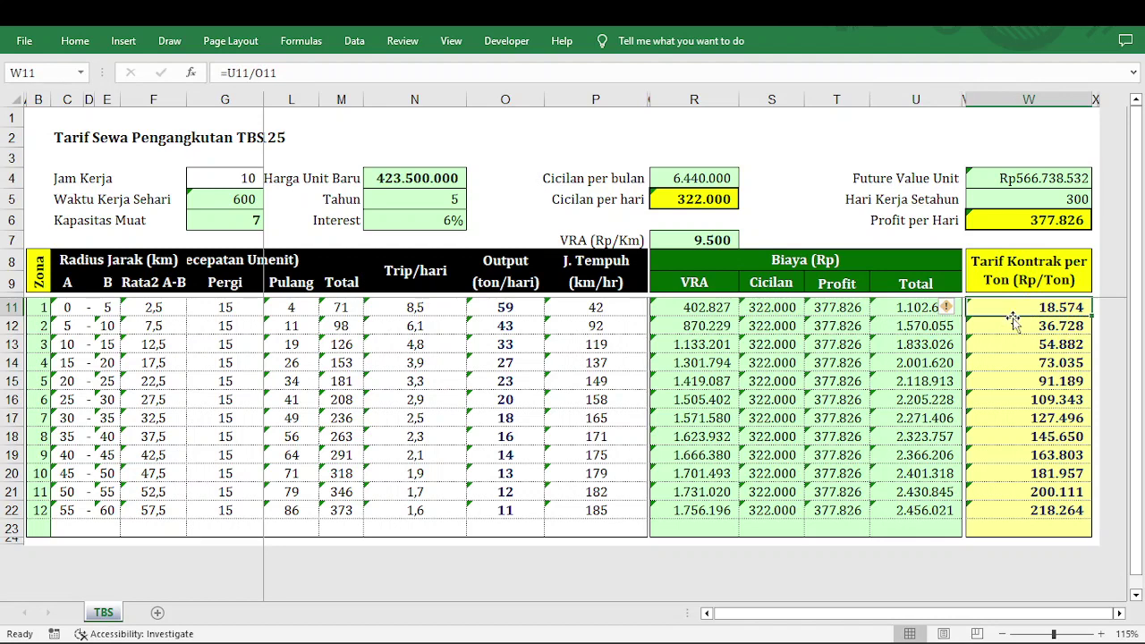
double_click(1034, 308)
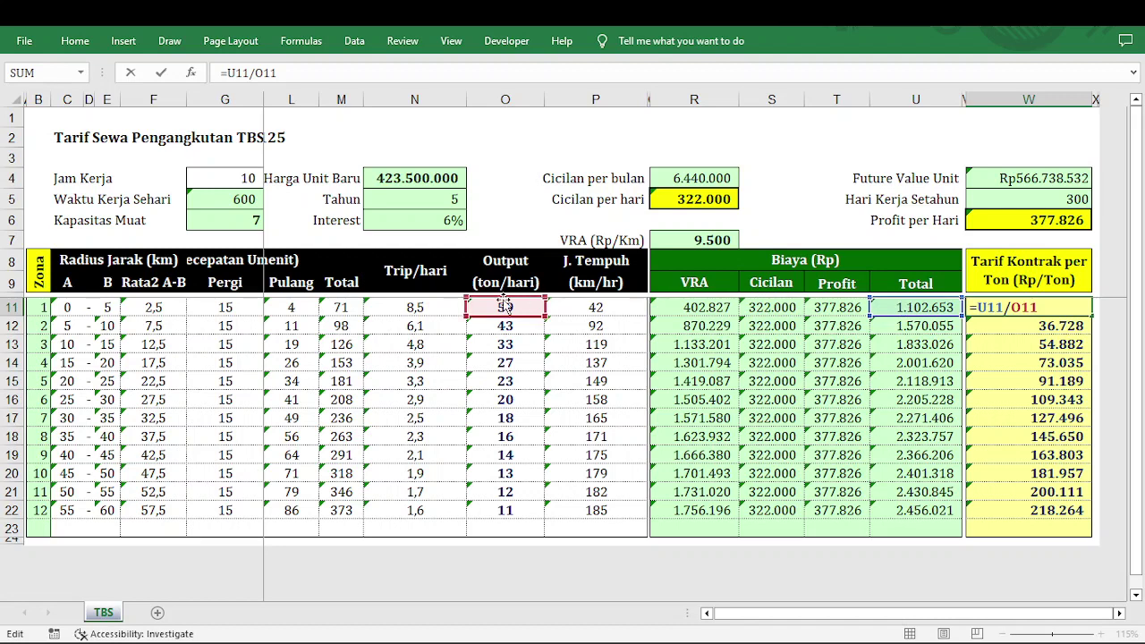
key(ctrl+Return)
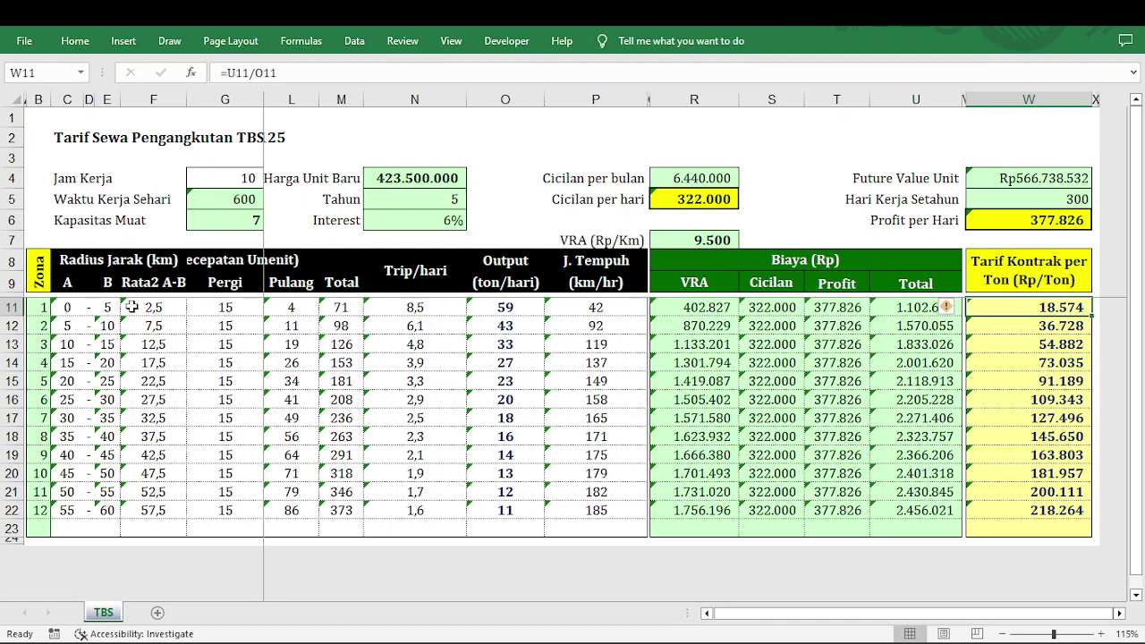
Step: Compare the zone 1 and zone 4 rows, inspect zone 4's radius limits, and check zone 12's contract rate formula
click(12, 307)
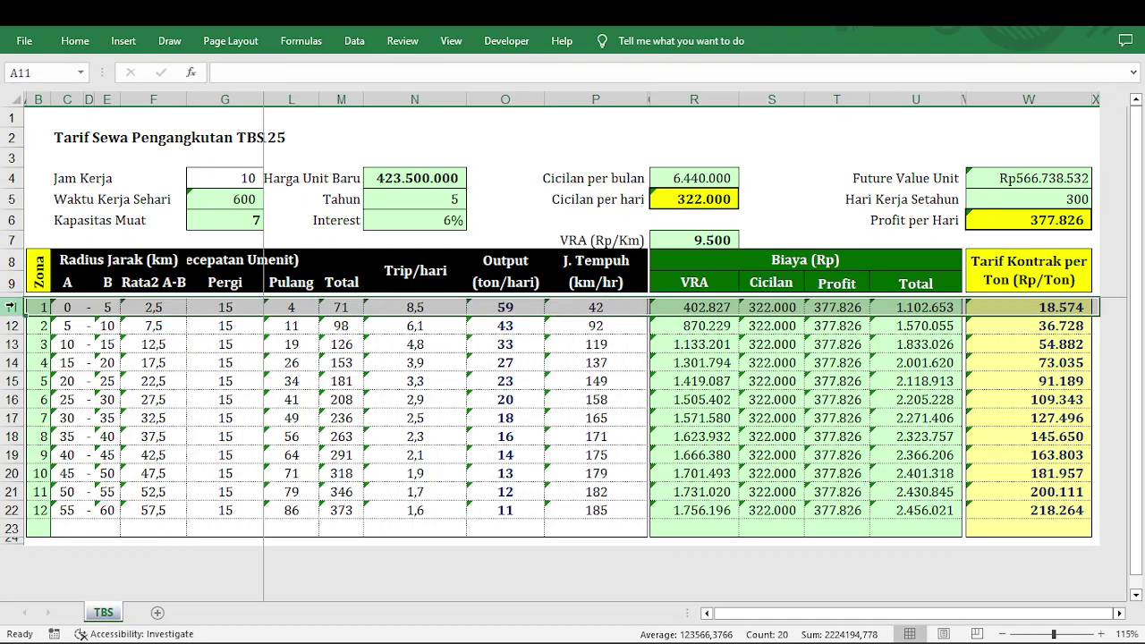
click(5, 362)
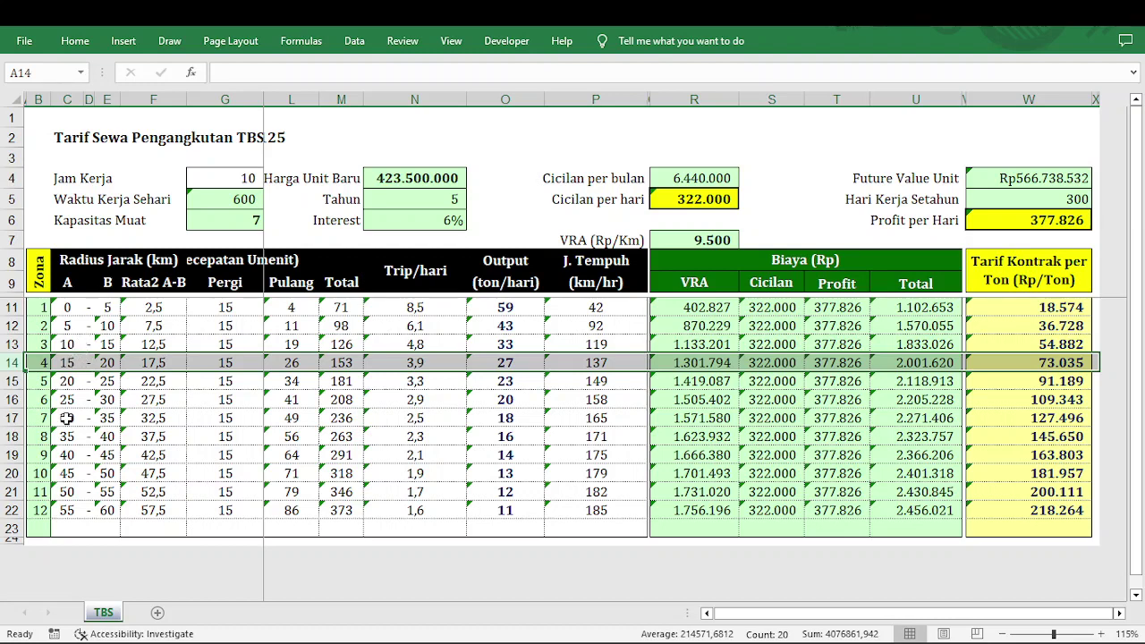
click(68, 362)
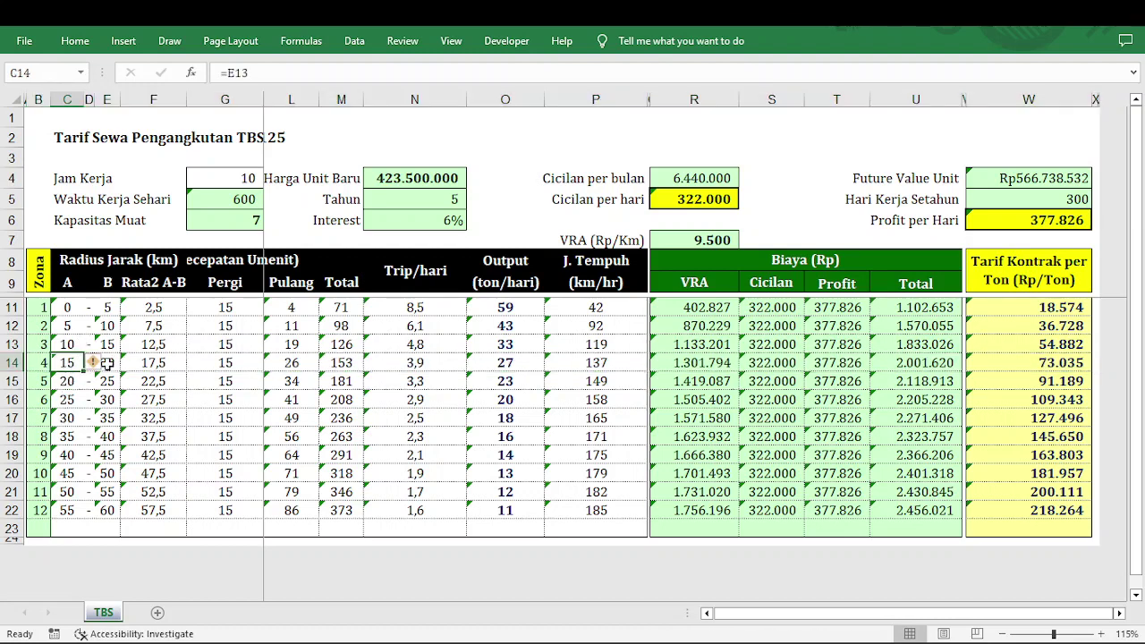
click(107, 363)
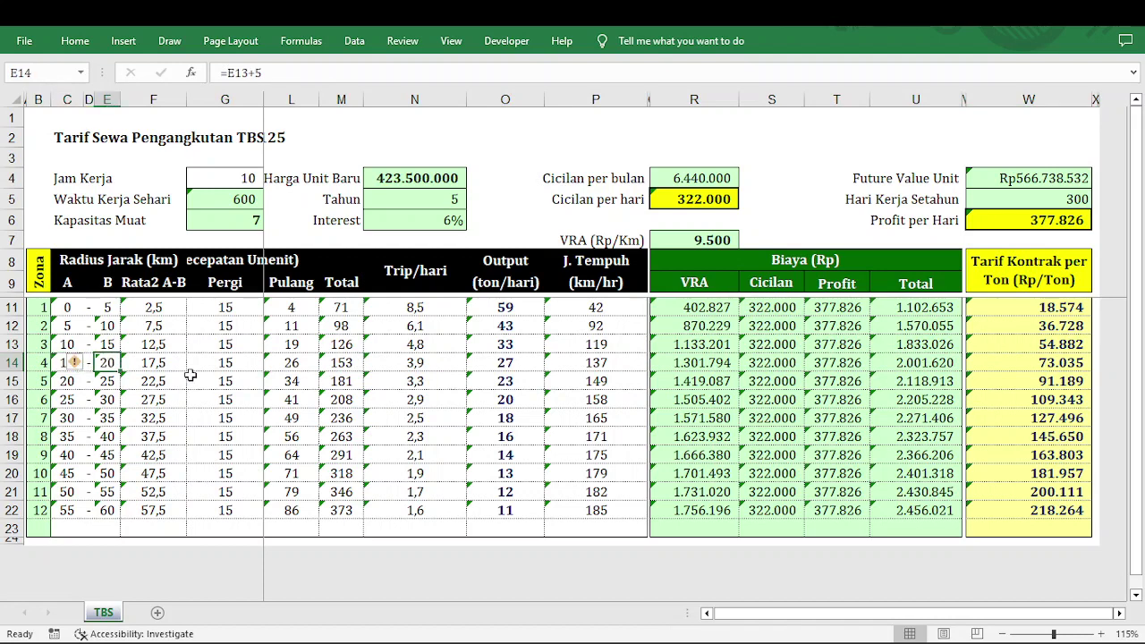
click(12, 362)
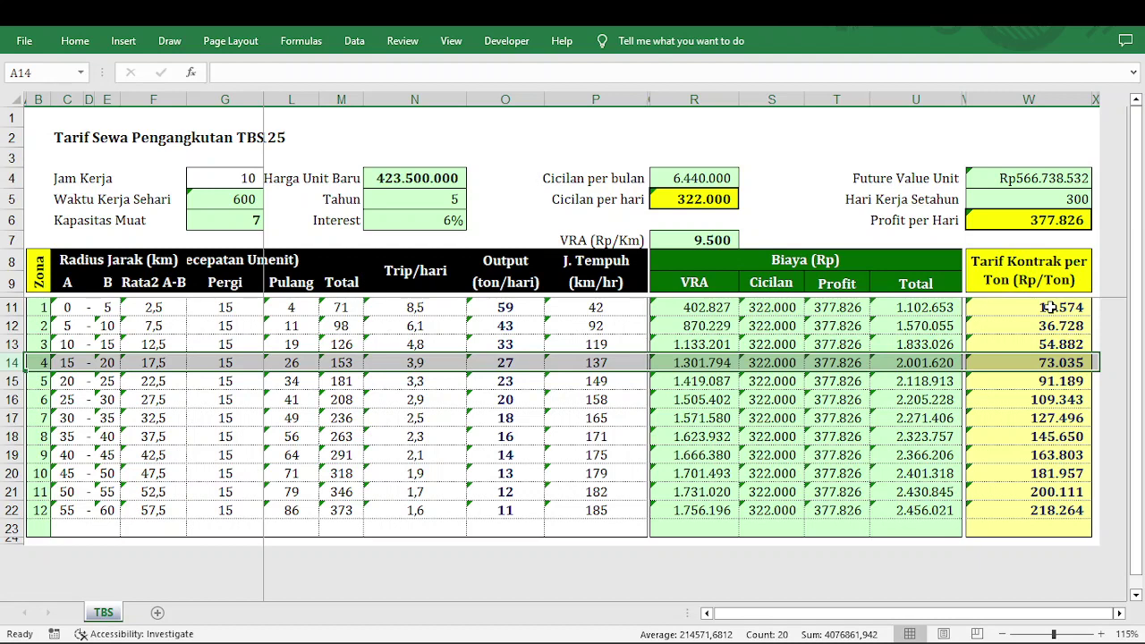
click(1044, 512)
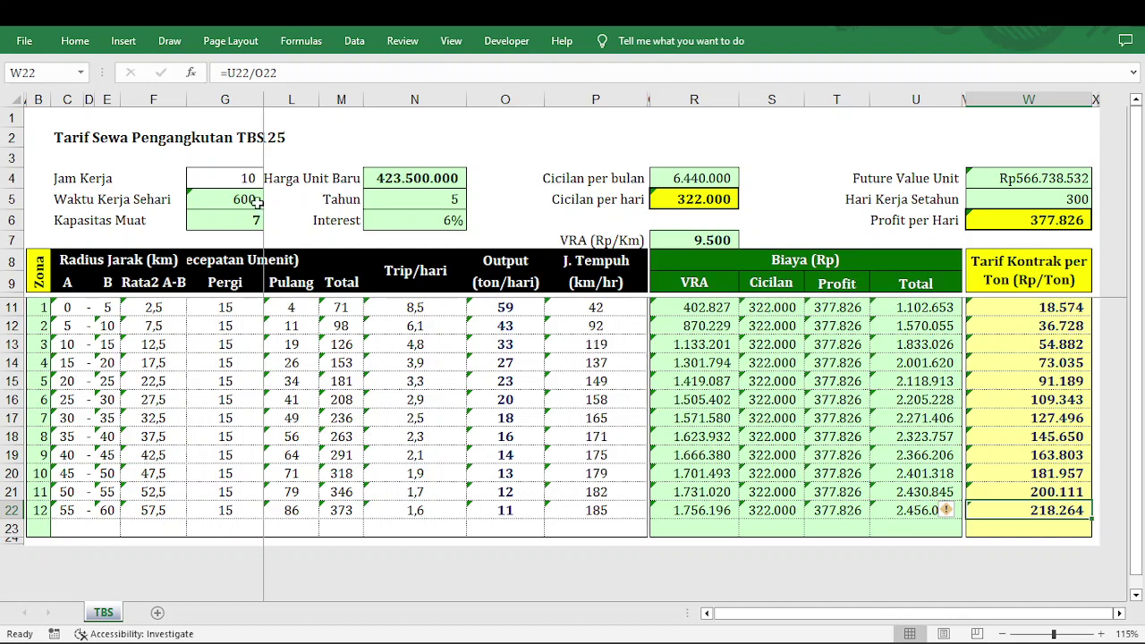
Step: Set Jam Kerja to 12 hours
click(218, 178)
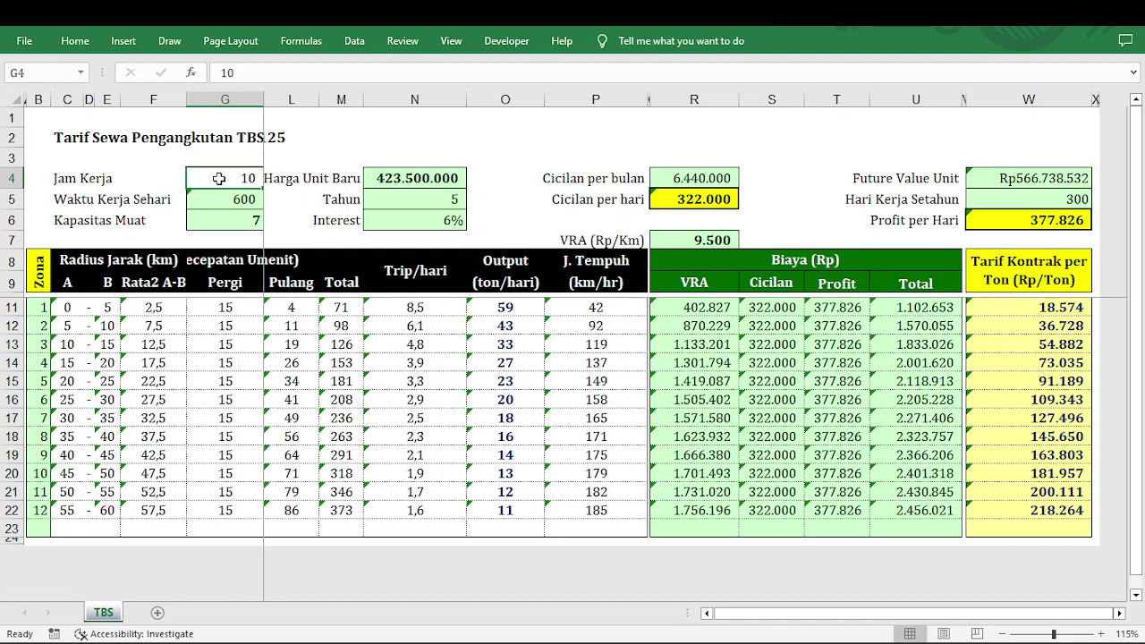
text(12)
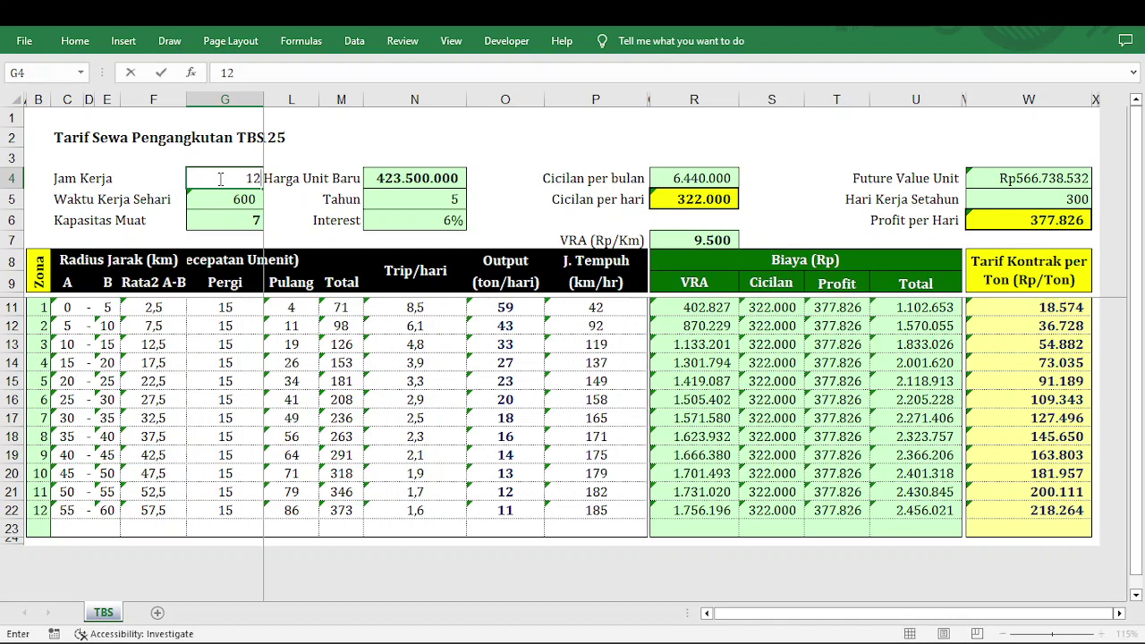
key(Return)
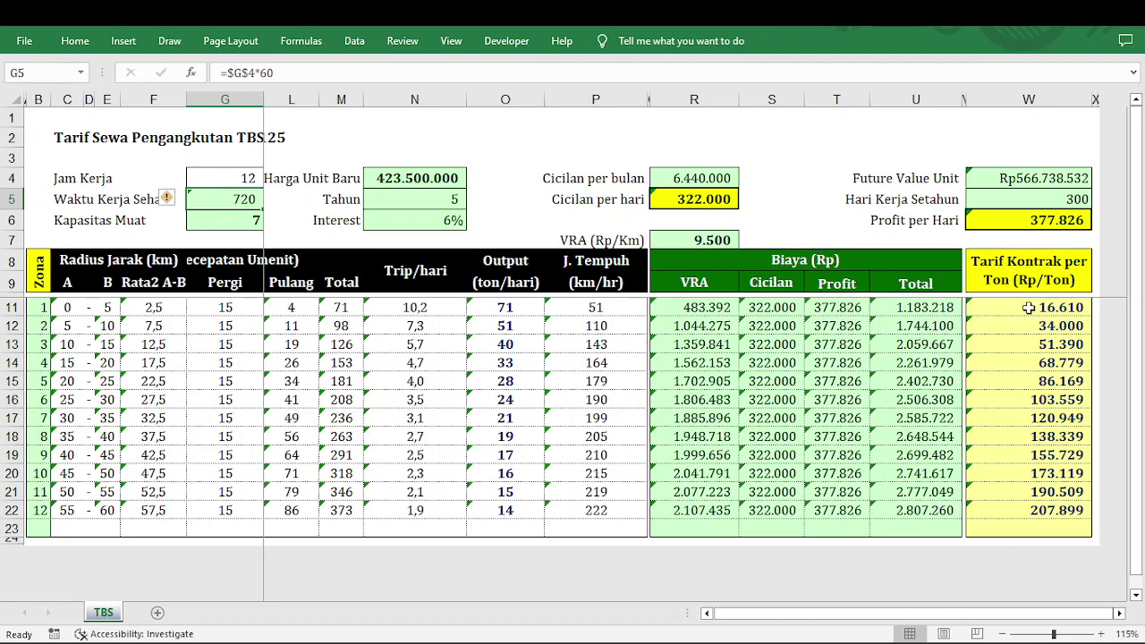
Step: Review zone 1's contract rate per ton and the unit speed and cycle time columns with the 12-hour workday
click(1063, 308)
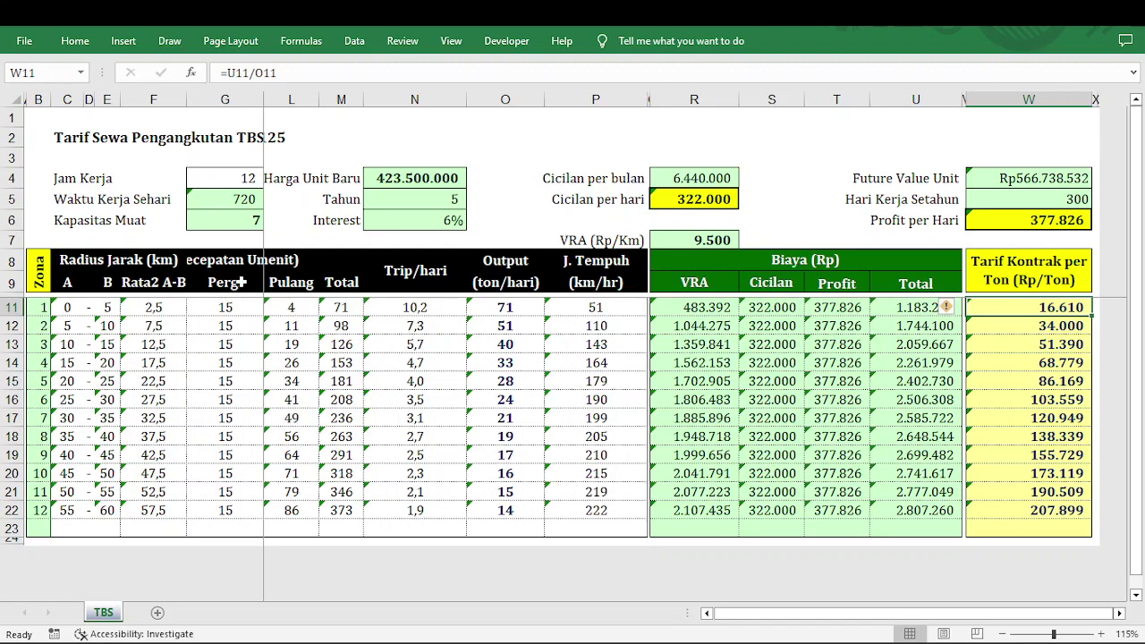
drag(240, 282, 459, 440)
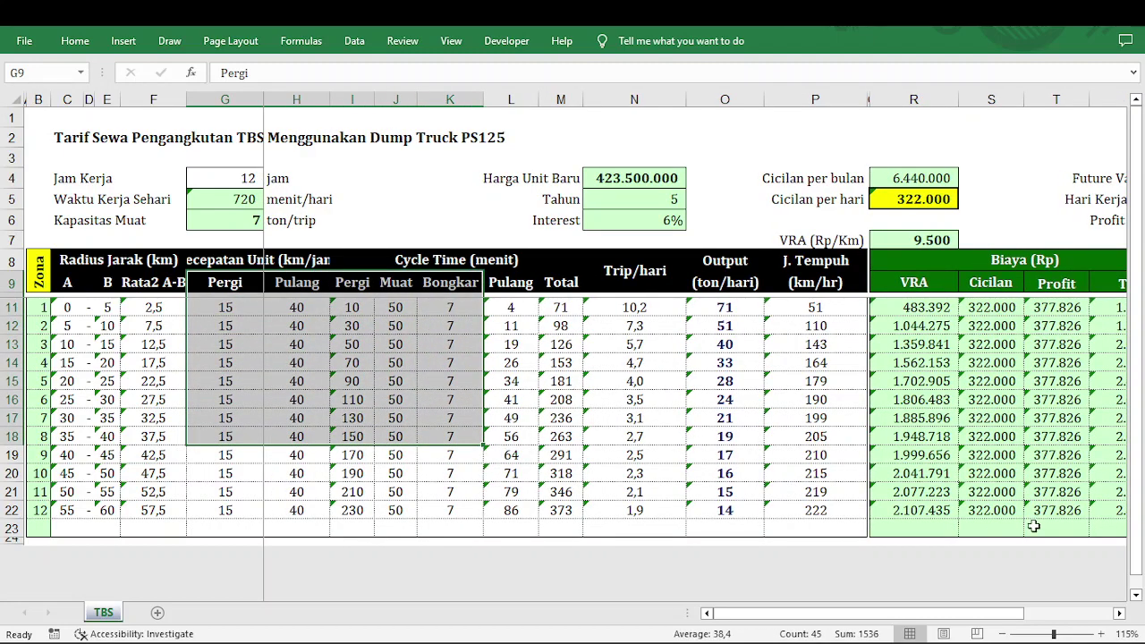
drag(974, 614, 1054, 615)
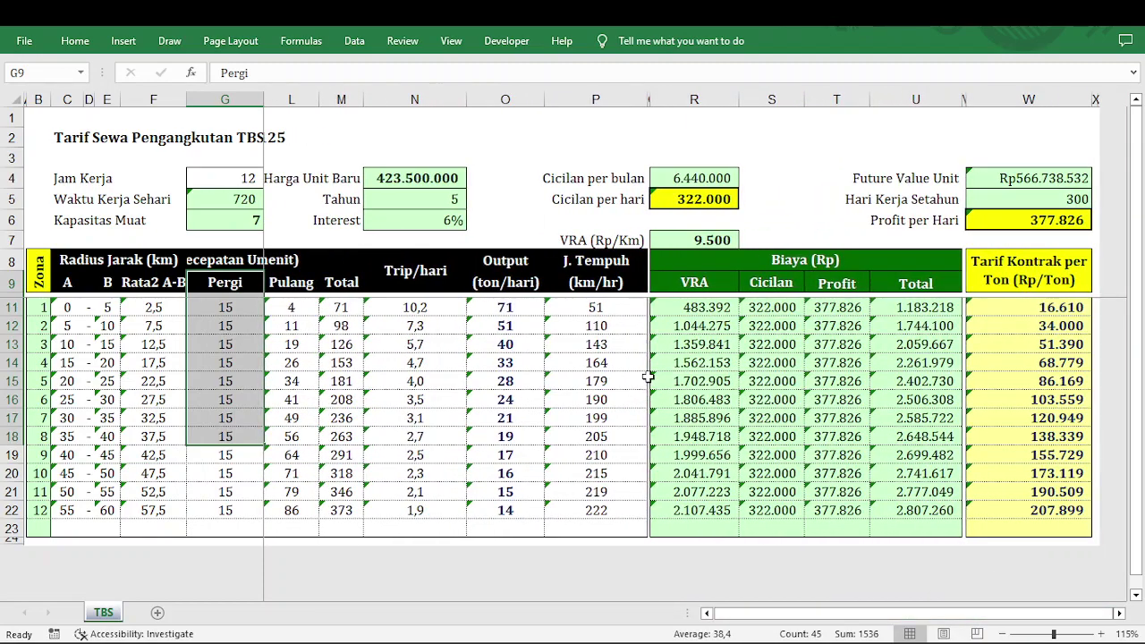